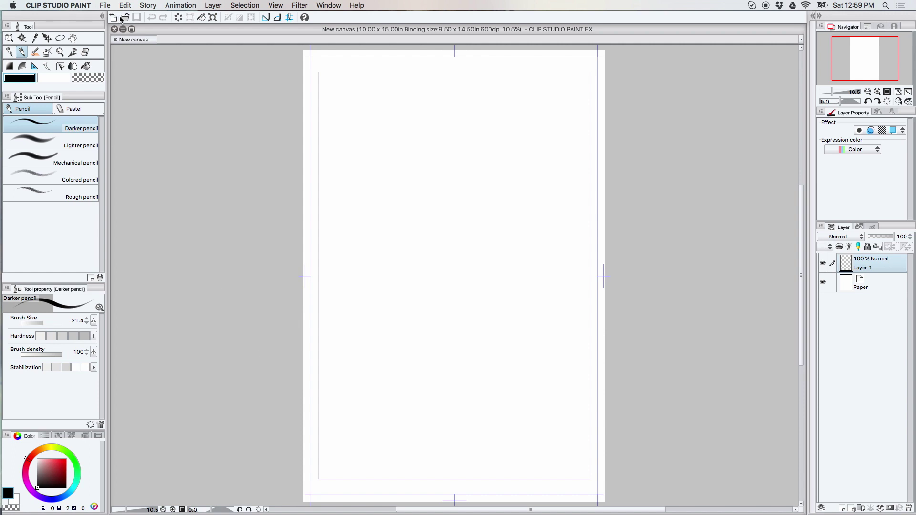
Step: Zoom the blank canvas in to 12.5% and pan until the page's top edge is visible
click(74, 51)
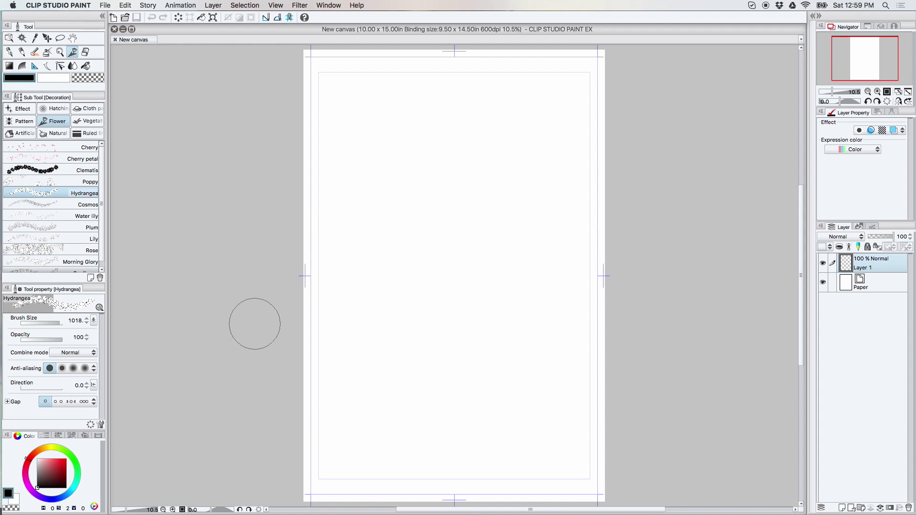
click(73, 38)
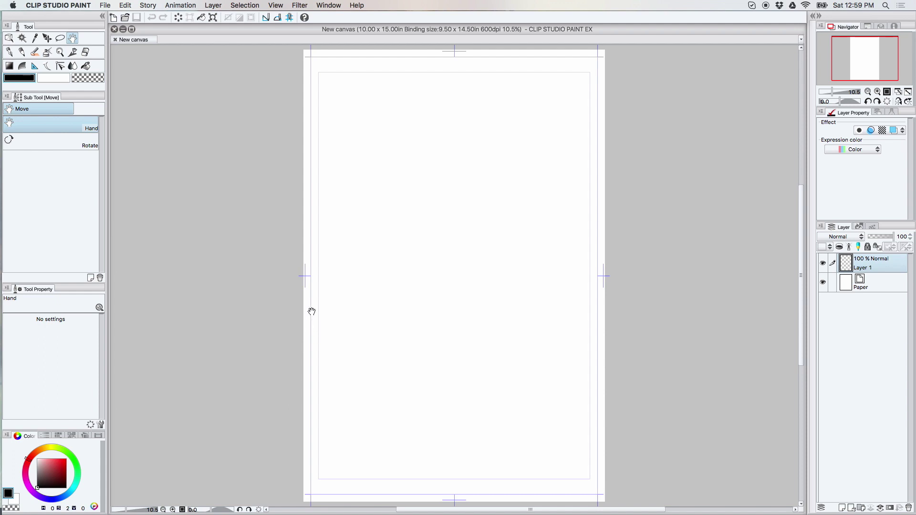
click(60, 53)
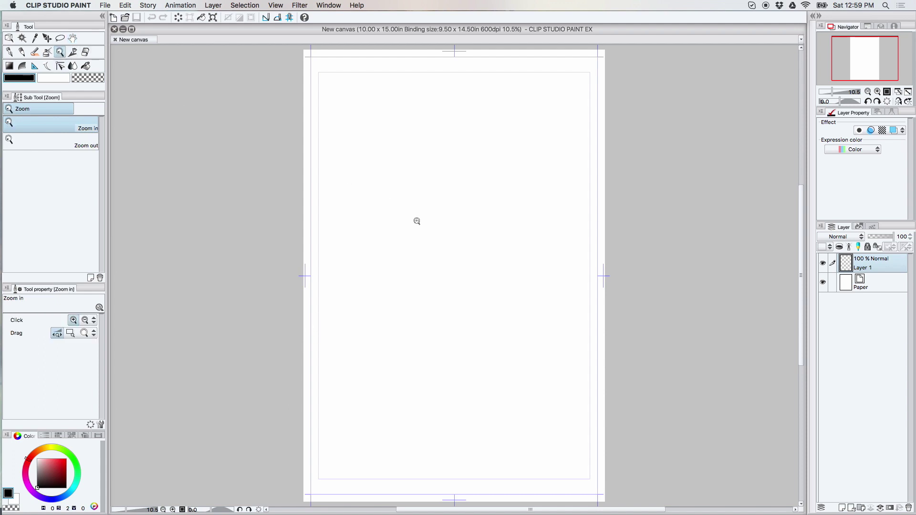
click(417, 221)
click(72, 38)
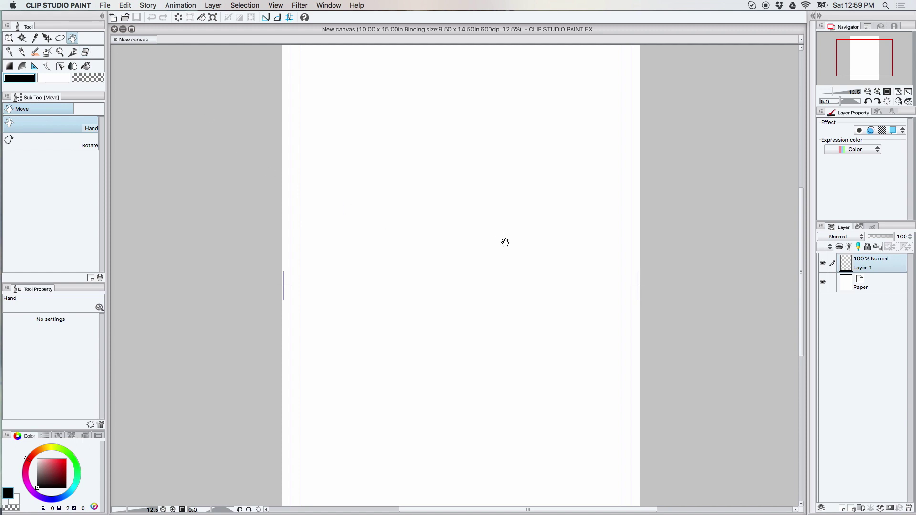
drag(505, 242, 438, 280)
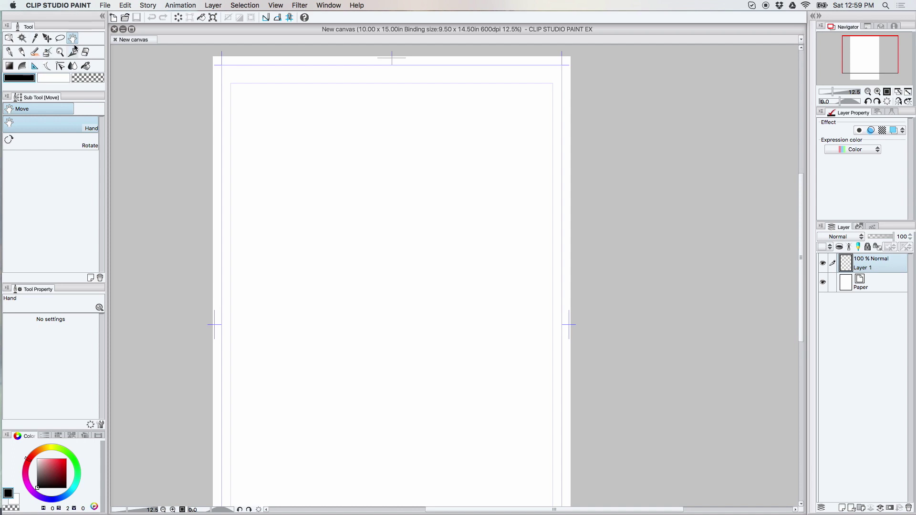
Step: Select the Mapping pen and set the drawing colour to a dark plum
click(22, 52)
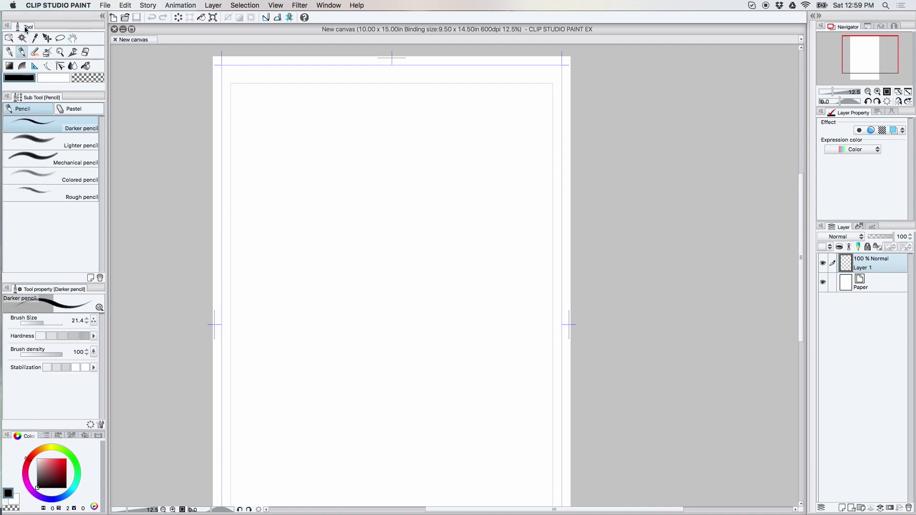
click(9, 52)
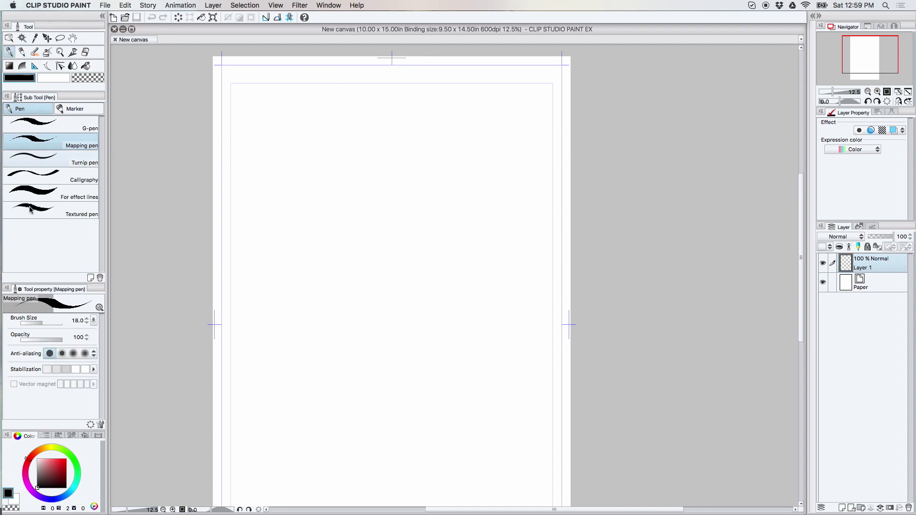
click(53, 482)
mouse_move(53, 482)
mouse_down()
mouse_move(53, 475)
mouse_move(57, 482)
mouse_move(26, 474)
mouse_up()
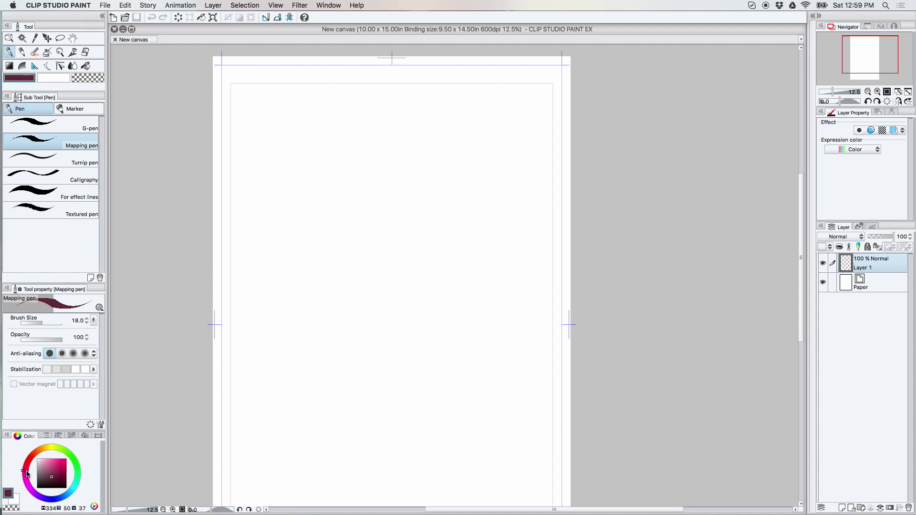
drag(50, 486, 45, 477)
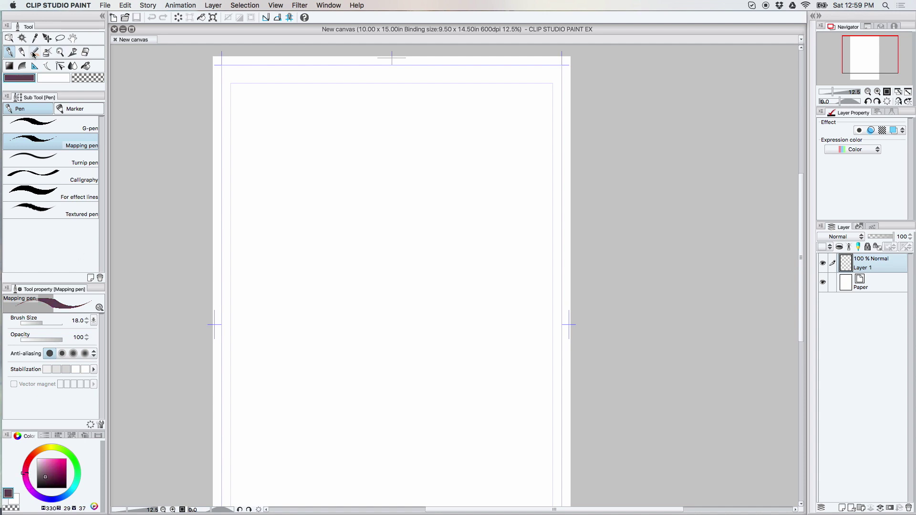
Step: Outline a trunk splitting into two tall branches and fill it solid with the Fill tool
mouse_move(305, 384)
mouse_down()
mouse_move(331, 195)
mouse_move(328, 333)
mouse_move(359, 229)
mouse_up()
drag(352, 263, 329, 368)
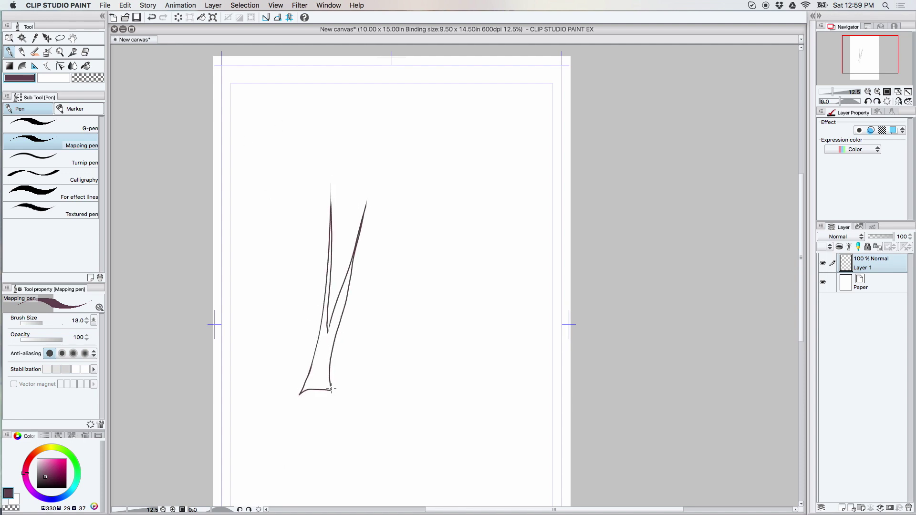
key(g)
click(317, 367)
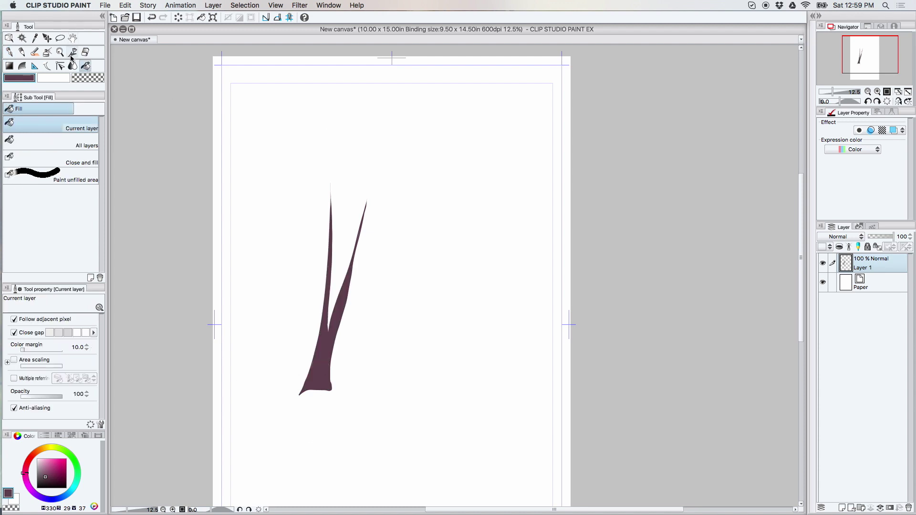
Step: Set the Oil paint flat brush to size 120 and paint thin branches and twigs off both sides of the trunk
click(35, 52)
drag(75, 319, 154, 344)
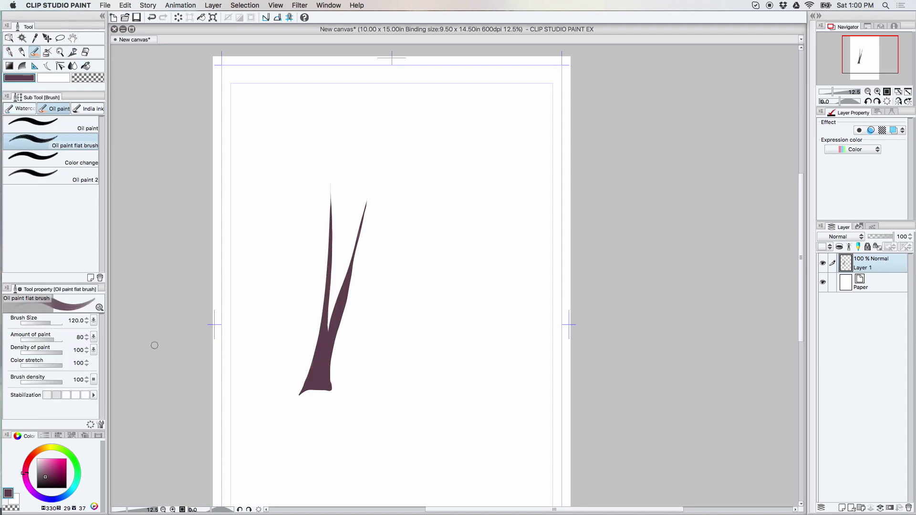
drag(366, 203, 329, 329)
drag(353, 279, 393, 196)
drag(377, 234, 408, 203)
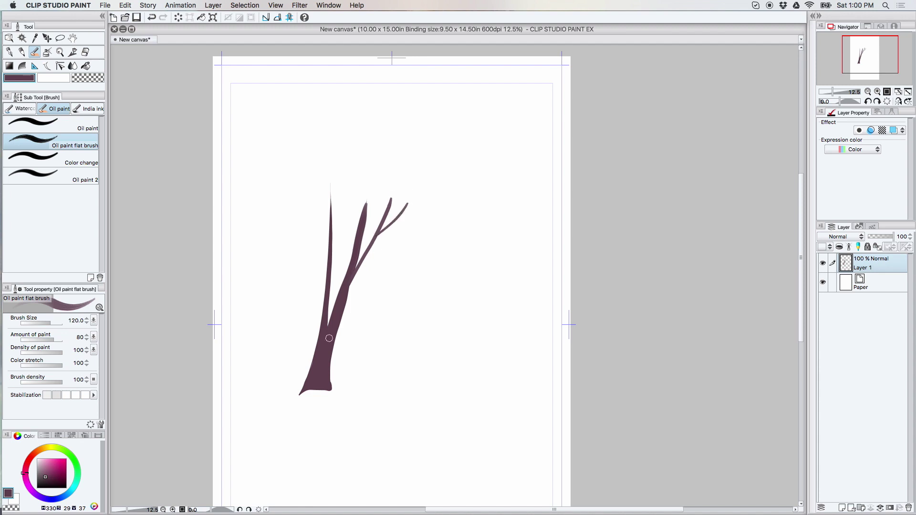
drag(326, 283, 304, 195)
drag(327, 289, 313, 197)
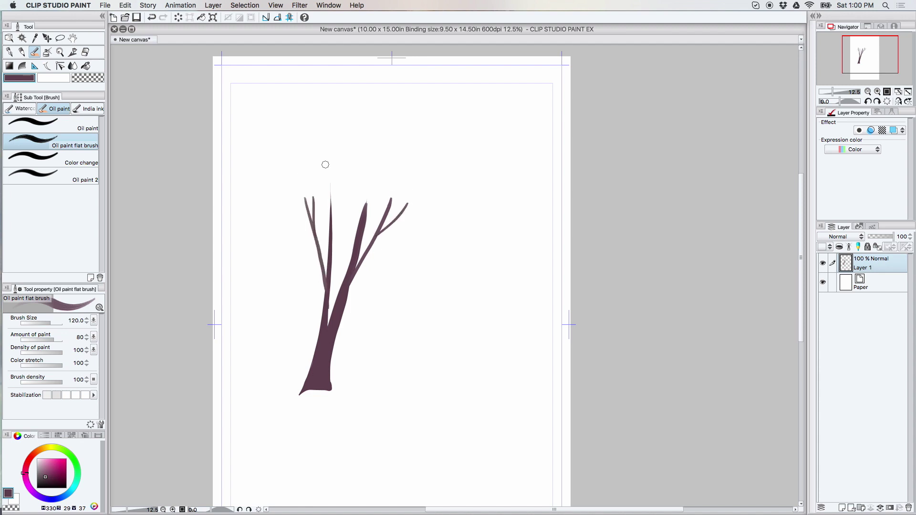
Step: Add a tall central branch, twigs and more side branches, undoing two stray lower-trunk strokes
drag(328, 329, 286, 423)
key(super+z)
drag(315, 357, 289, 425)
key(super+z)
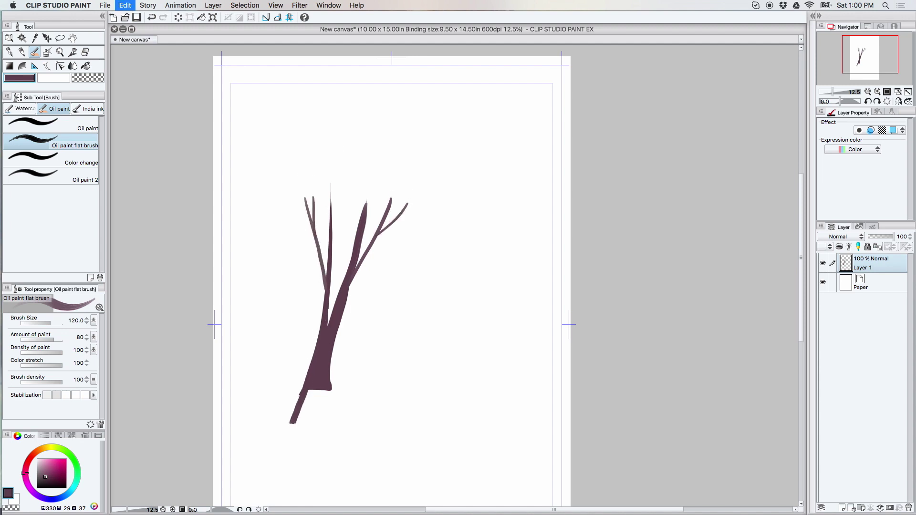
drag(333, 234, 351, 160)
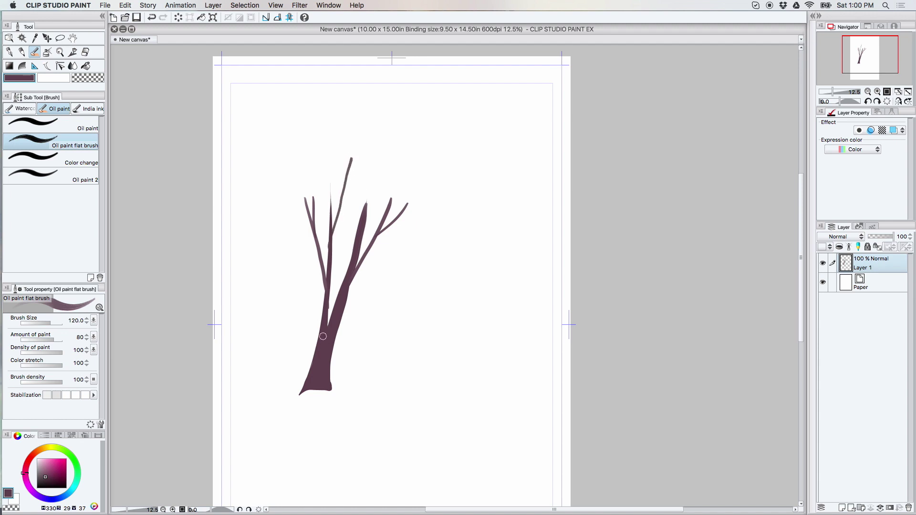
mouse_move(323, 337)
mouse_down()
mouse_move(286, 265)
mouse_move(318, 335)
mouse_up()
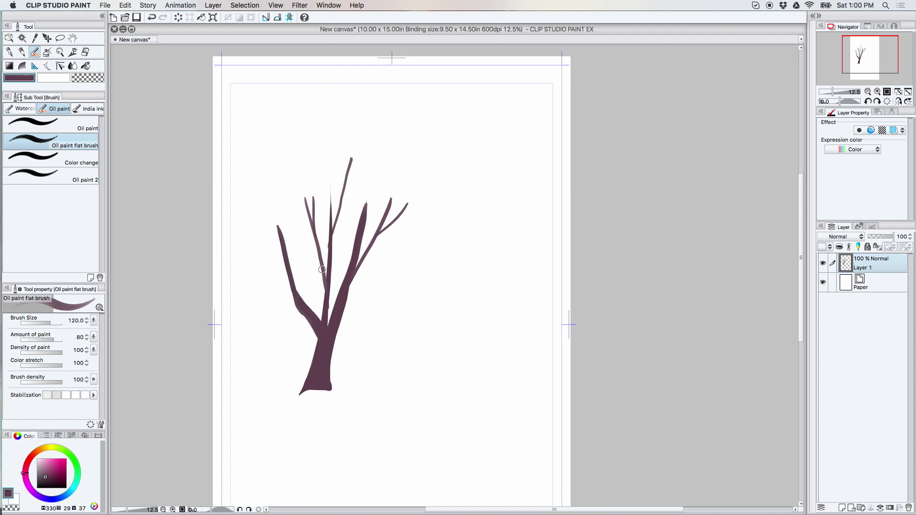
drag(322, 269, 328, 303)
drag(344, 177, 377, 141)
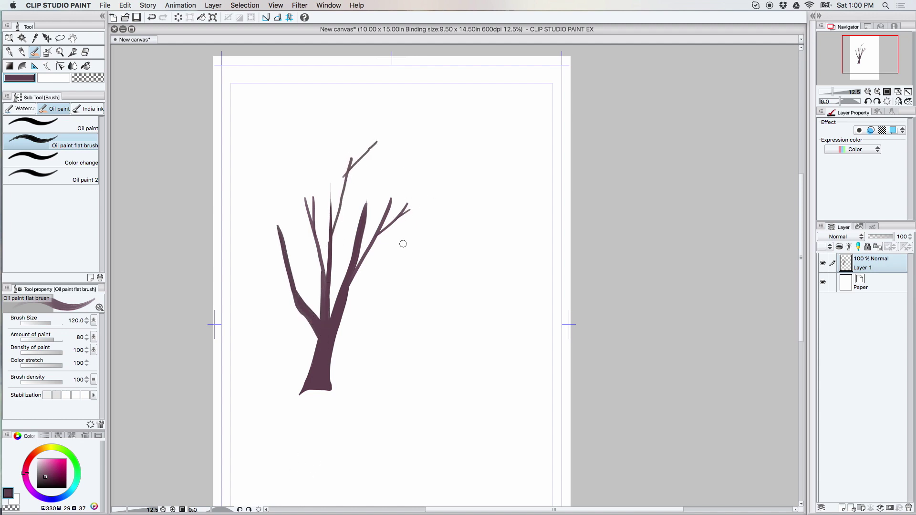
drag(347, 298, 424, 271)
mouse_move(287, 276)
mouse_down()
mouse_move(245, 239)
mouse_move(250, 219)
mouse_up()
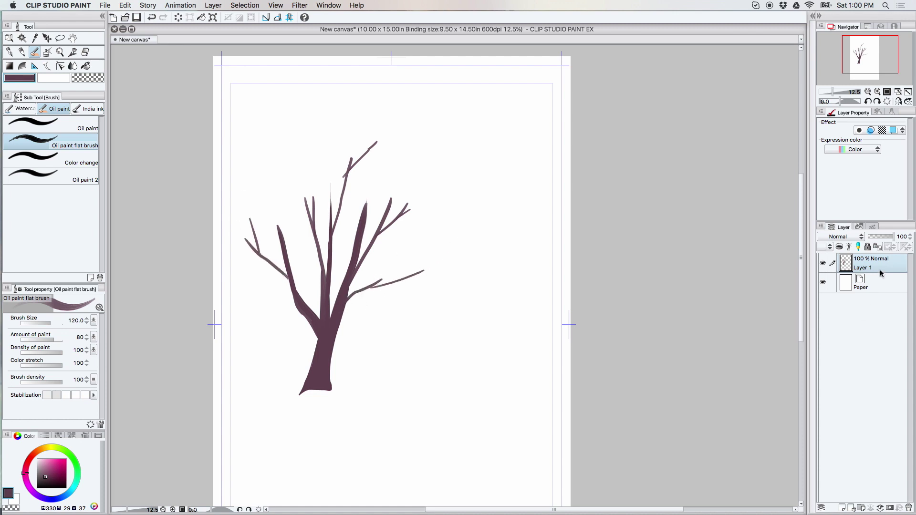
Step: Add Layer 2 beneath Layer 1 and pick a slightly brightened teal green
click(841, 507)
drag(866, 275, 880, 293)
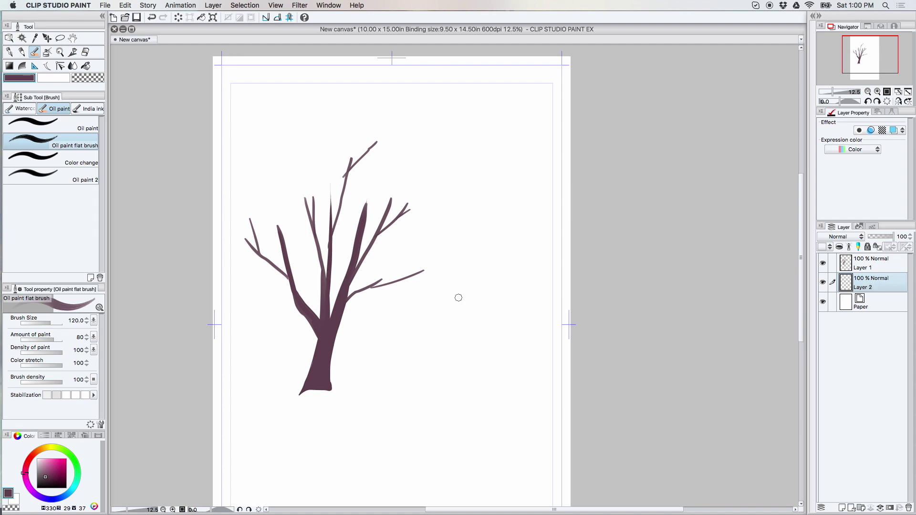
click(71, 455)
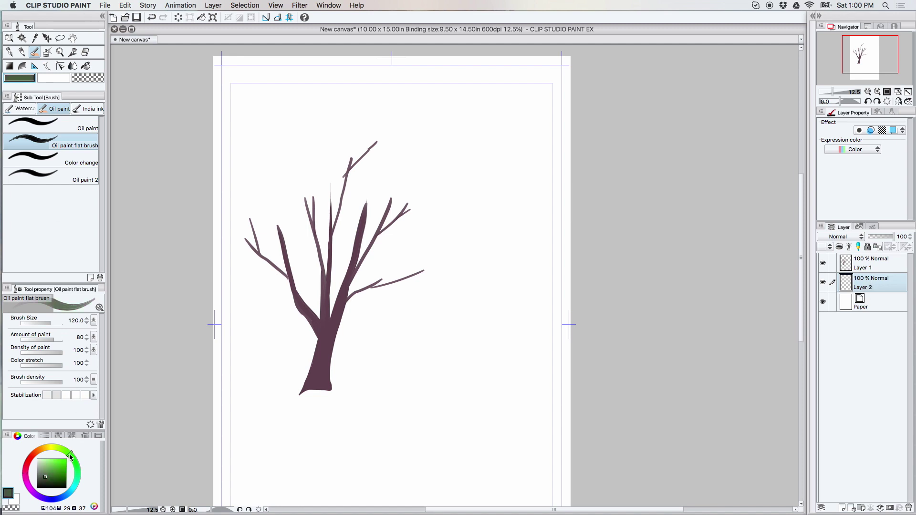
drag(79, 466, 79, 488)
drag(44, 482, 44, 478)
Step: Paint dense foliage over the crown with the Vegetation Foliage brush, smaller particles and brush size 726.4
click(73, 52)
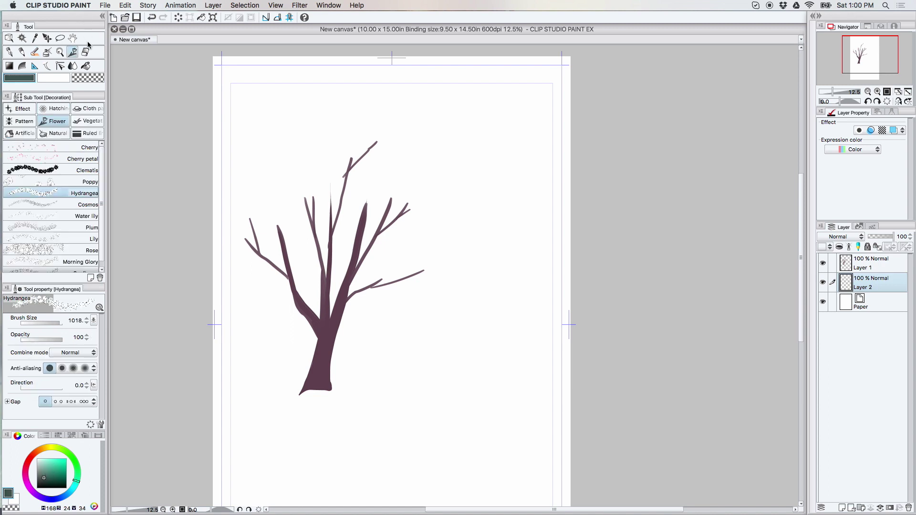
click(90, 121)
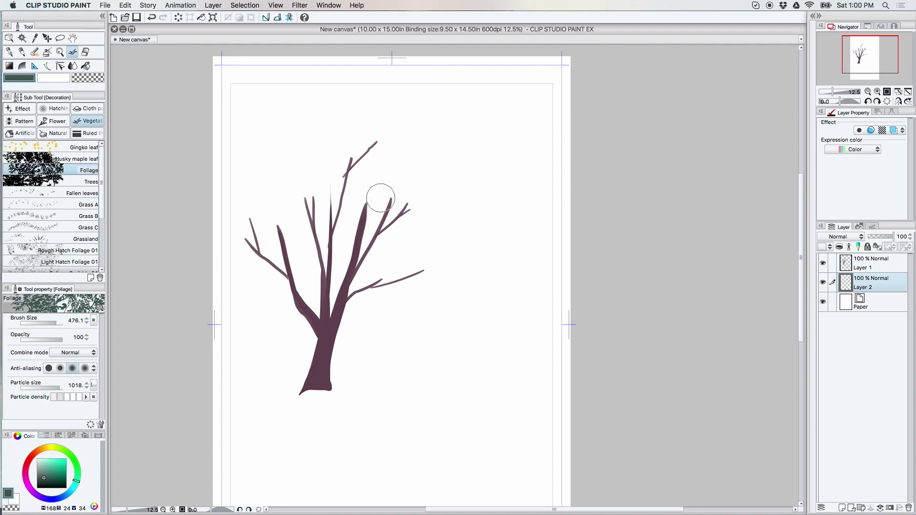
drag(379, 199, 443, 225)
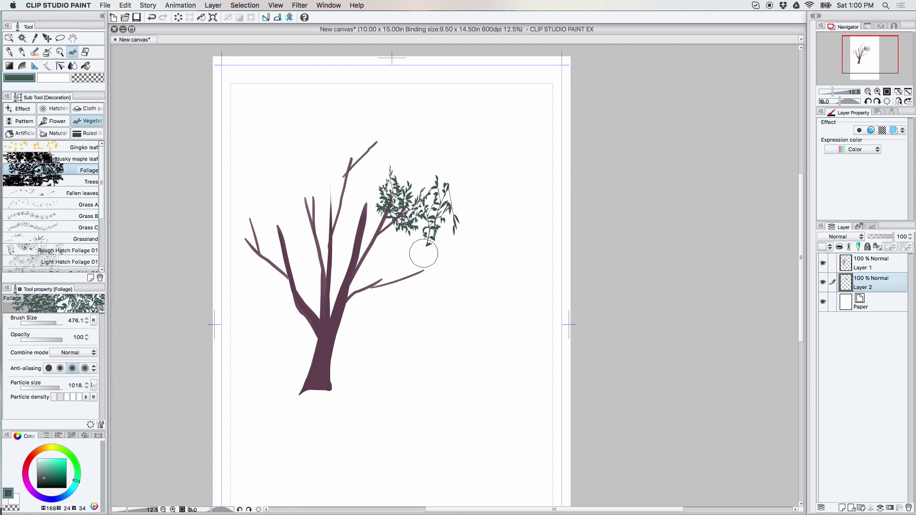
key(super+z)
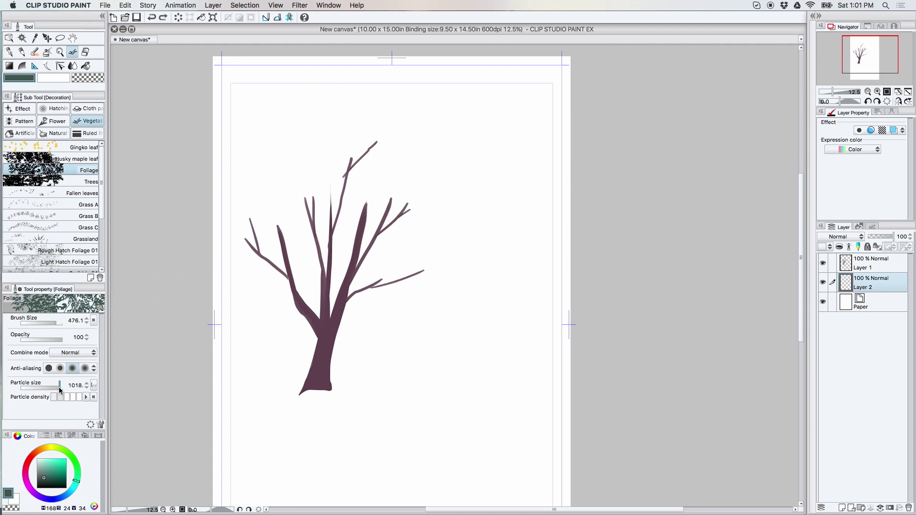
drag(59, 390, 56, 389)
drag(389, 205, 435, 253)
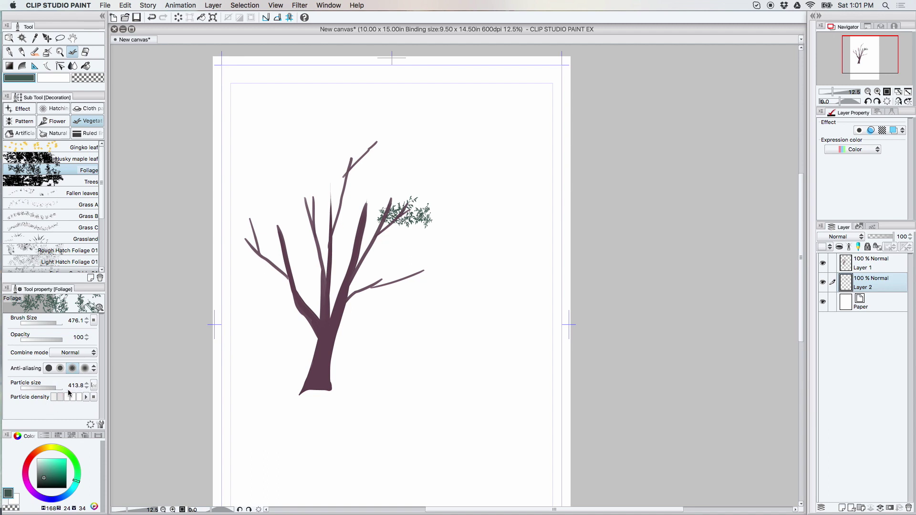
drag(56, 324, 59, 324)
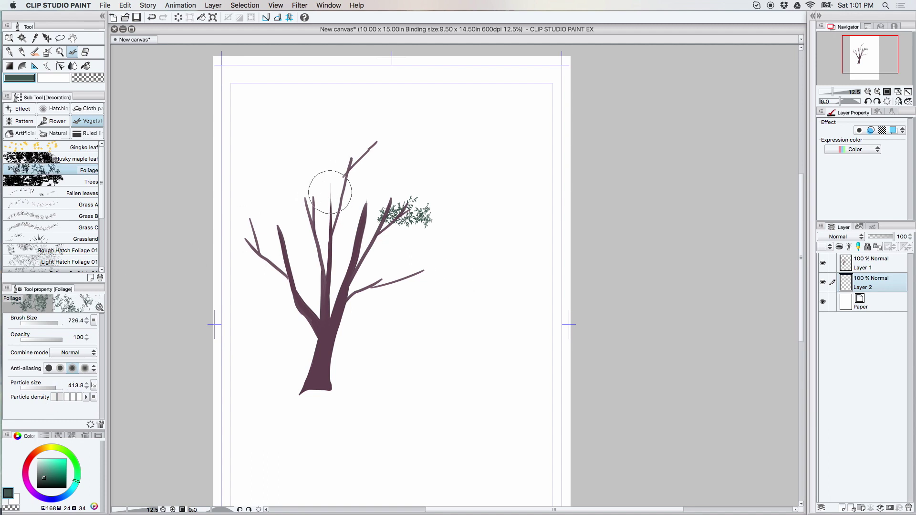
mouse_move(248, 240)
mouse_down()
mouse_move(341, 194)
mouse_move(375, 201)
mouse_move(296, 214)
mouse_move(311, 190)
mouse_move(268, 166)
mouse_move(271, 143)
mouse_move(327, 145)
mouse_move(279, 259)
mouse_move(332, 235)
mouse_move(382, 237)
mouse_move(350, 246)
mouse_move(364, 273)
mouse_move(416, 280)
mouse_move(353, 204)
mouse_move(413, 137)
mouse_move(366, 123)
mouse_move(348, 106)
mouse_move(318, 135)
mouse_move(362, 126)
mouse_move(388, 181)
mouse_move(408, 194)
mouse_move(338, 257)
mouse_move(250, 267)
mouse_move(234, 232)
mouse_move(223, 253)
mouse_move(248, 277)
mouse_move(243, 282)
mouse_move(388, 268)
mouse_move(406, 277)
mouse_move(363, 283)
mouse_move(269, 151)
mouse_move(246, 189)
mouse_move(244, 222)
mouse_move(251, 175)
mouse_move(272, 179)
mouse_move(298, 213)
mouse_move(304, 196)
mouse_move(311, 283)
mouse_move(280, 277)
mouse_move(348, 283)
mouse_move(344, 127)
mouse_move(355, 218)
mouse_move(305, 263)
mouse_move(332, 277)
mouse_move(314, 219)
mouse_move(222, 308)
mouse_up()
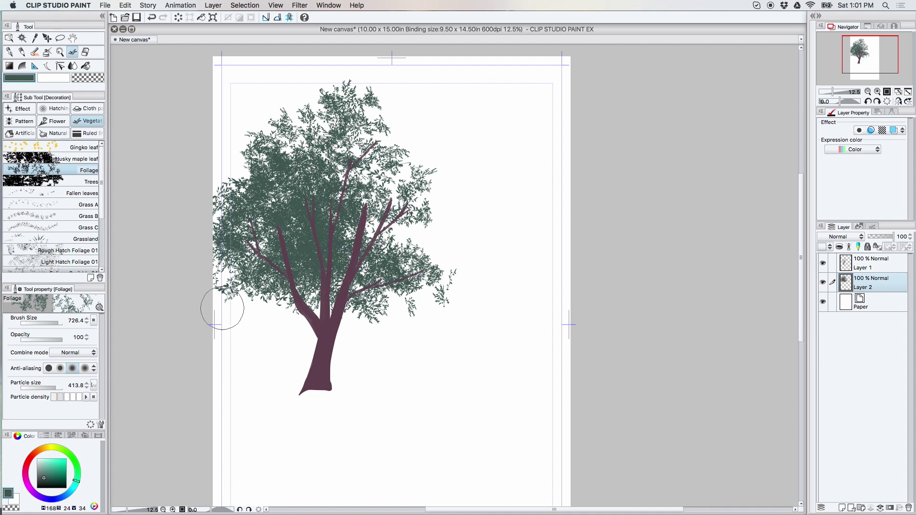
click(22, 52)
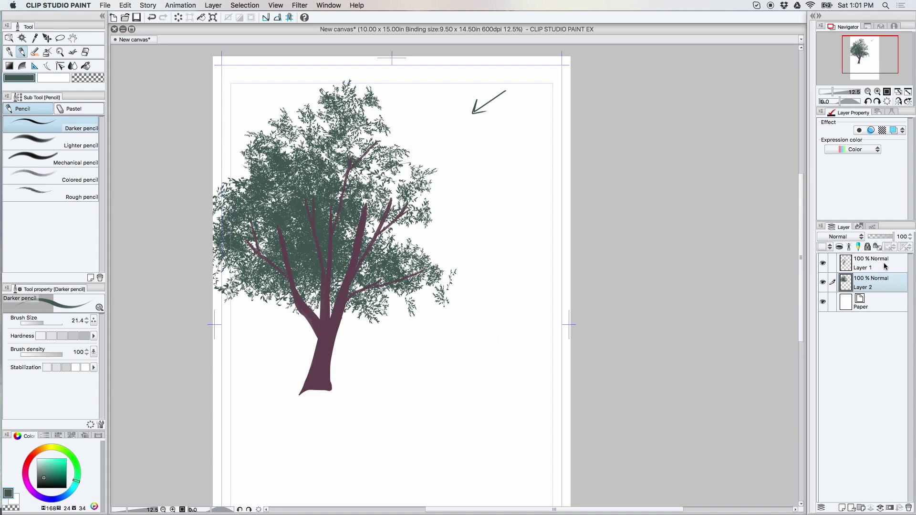
Step: Select Layers 1 and 2 together and move the tree and arrow right and down
shift+click(898, 265)
click(47, 38)
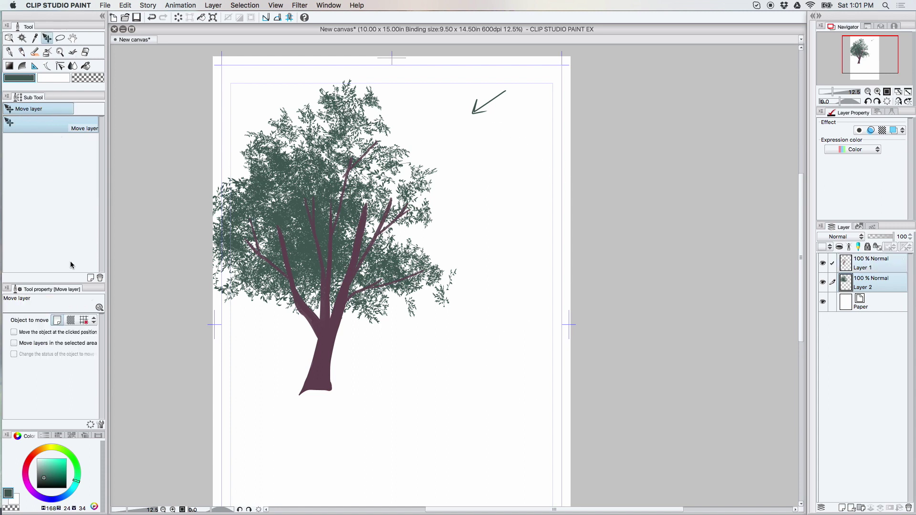
drag(318, 290, 386, 302)
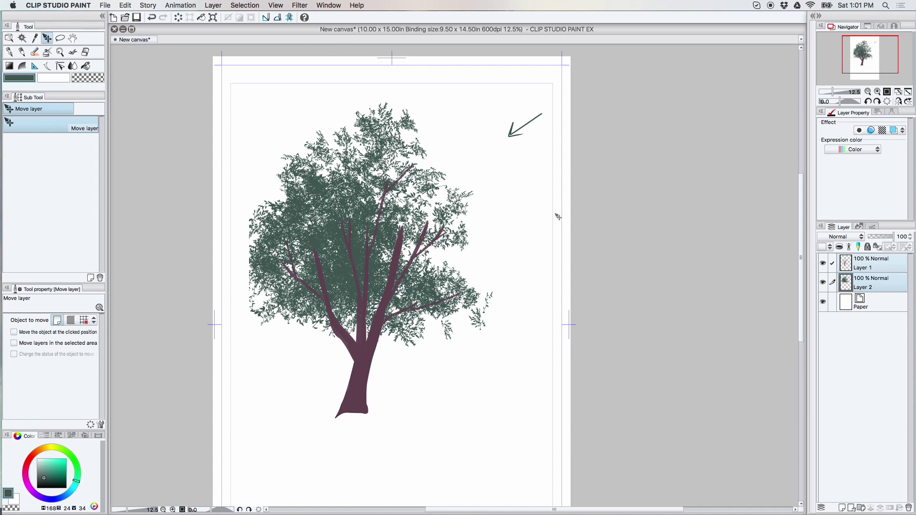
click(869, 287)
Step: Fill out the crown with more foliage on Layer 2, then add a new Layer 3 above Layer 1
click(72, 52)
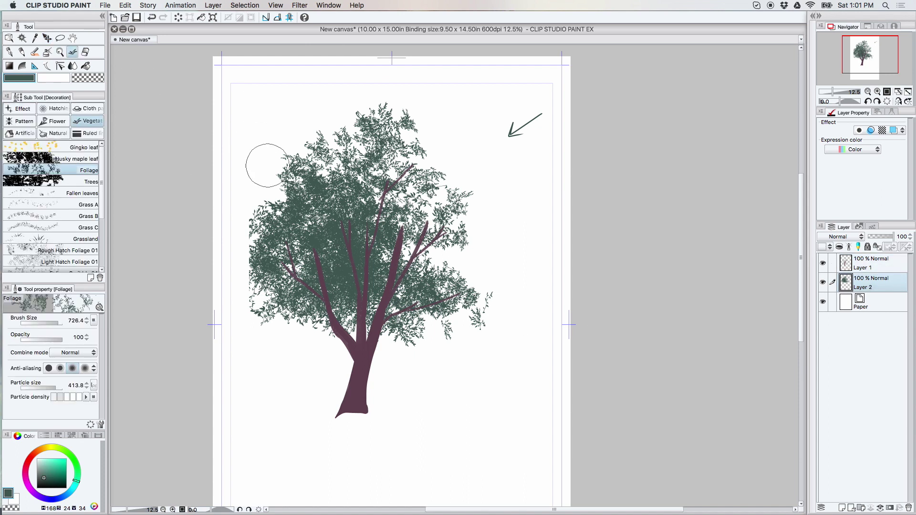
mouse_move(235, 245)
mouse_down()
mouse_move(245, 285)
mouse_move(268, 296)
mouse_move(238, 257)
mouse_up()
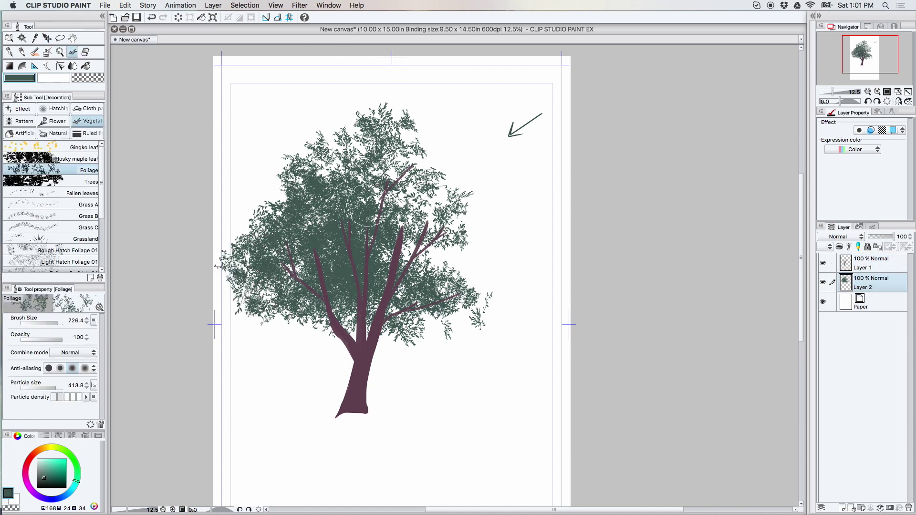
mouse_move(454, 258)
mouse_down()
mouse_move(443, 287)
mouse_move(482, 296)
mouse_up()
mouse_move(431, 197)
mouse_down()
mouse_move(453, 193)
mouse_move(419, 179)
mouse_move(378, 215)
mouse_move(398, 217)
mouse_move(359, 163)
mouse_move(387, 160)
mouse_move(346, 107)
mouse_move(312, 198)
mouse_move(315, 233)
mouse_move(408, 248)
mouse_move(357, 266)
mouse_move(330, 236)
mouse_move(338, 290)
mouse_move(385, 287)
mouse_move(308, 220)
mouse_move(289, 301)
mouse_move(448, 282)
mouse_move(487, 323)
mouse_move(421, 247)
mouse_move(451, 330)
mouse_move(535, 380)
mouse_move(431, 344)
mouse_move(430, 317)
mouse_move(368, 358)
mouse_up()
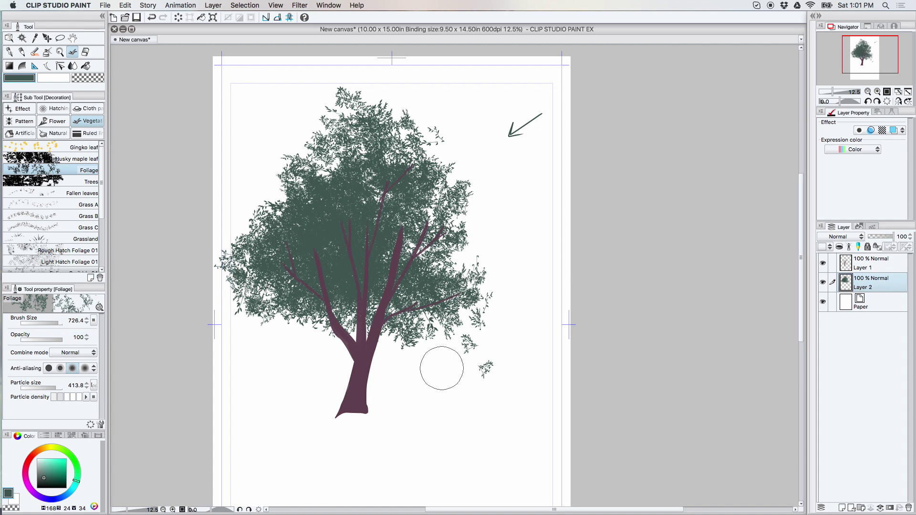
click(880, 271)
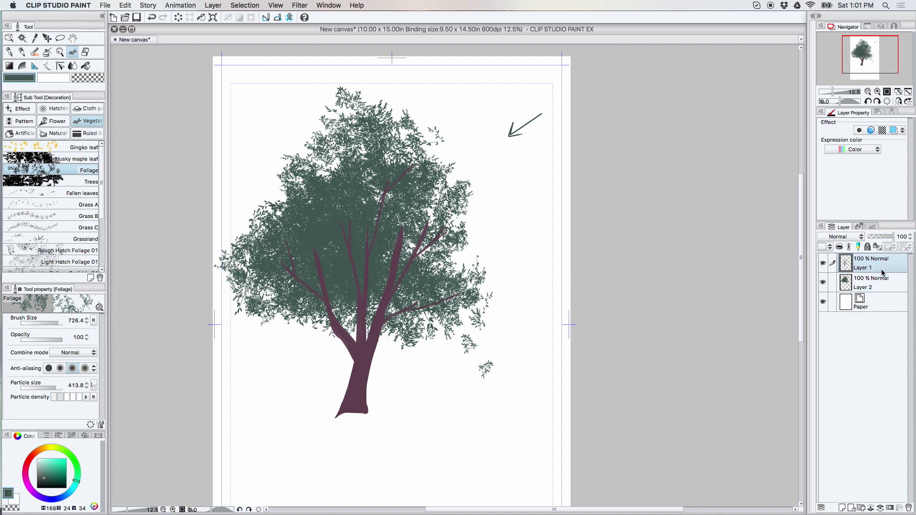
click(844, 509)
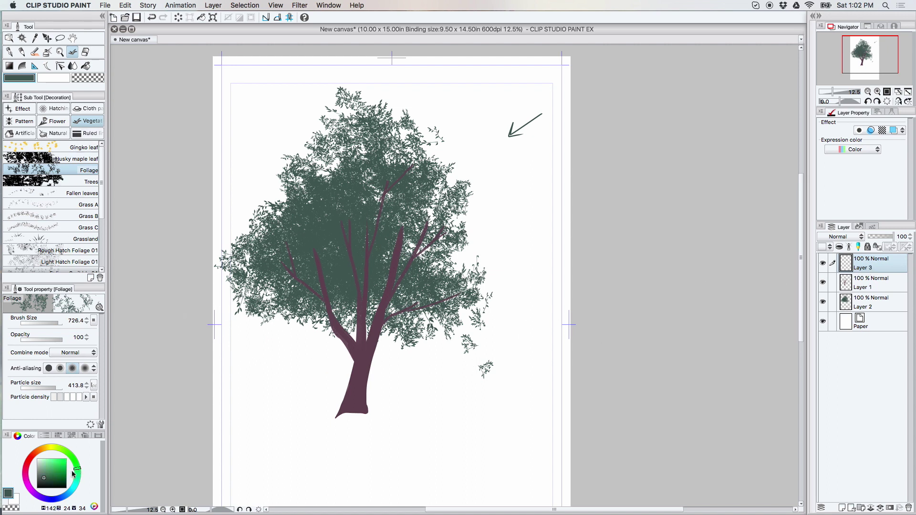
Step: Pick a lighter green and test foliage strokes on the crown's centre and left, undoing each
drag(54, 476, 51, 479)
drag(352, 225, 378, 221)
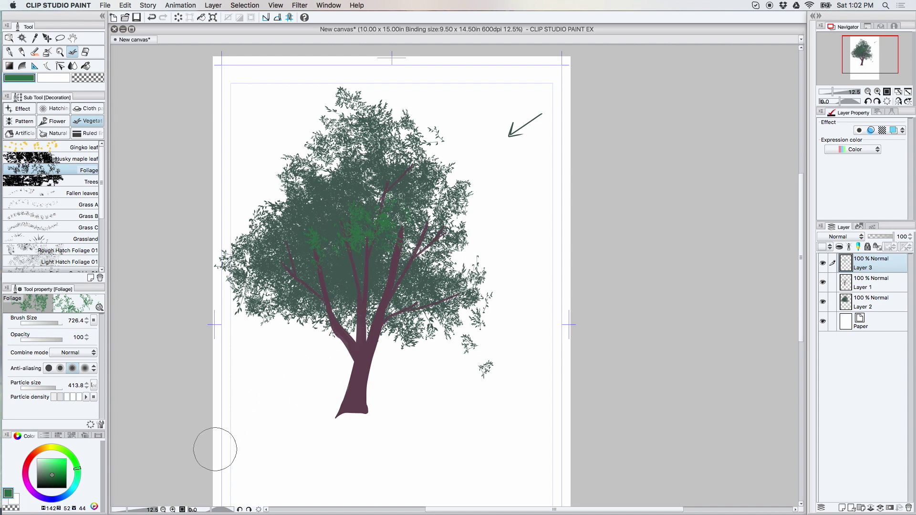
key(ctrl+z)
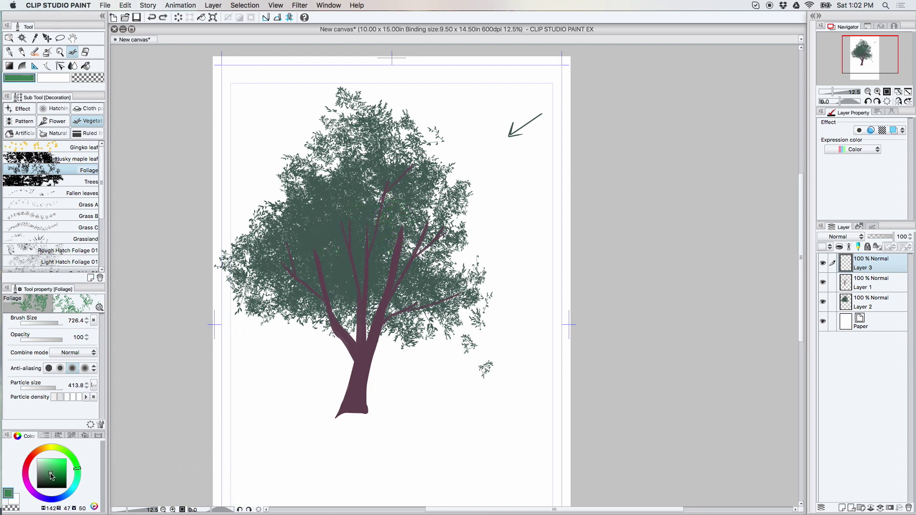
click(50, 470)
mouse_move(329, 241)
mouse_down()
mouse_move(377, 222)
mouse_move(334, 246)
mouse_up()
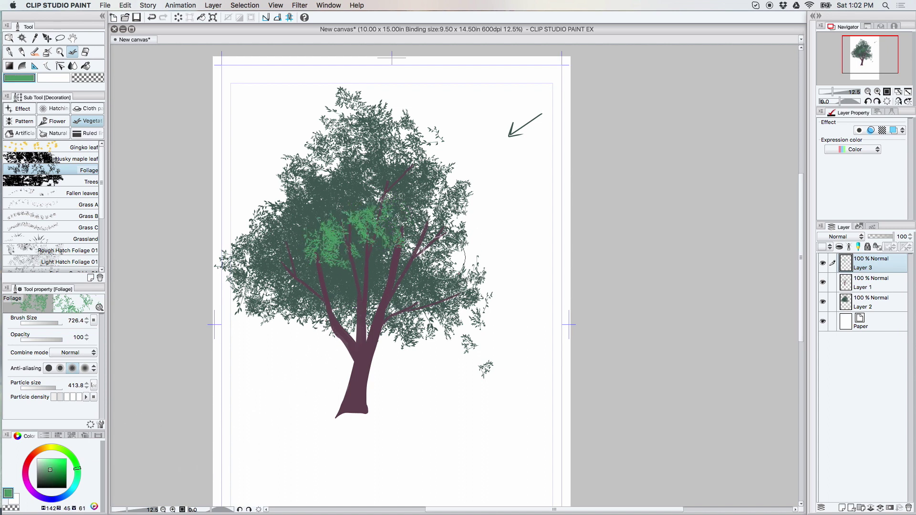
key(ctrl+z)
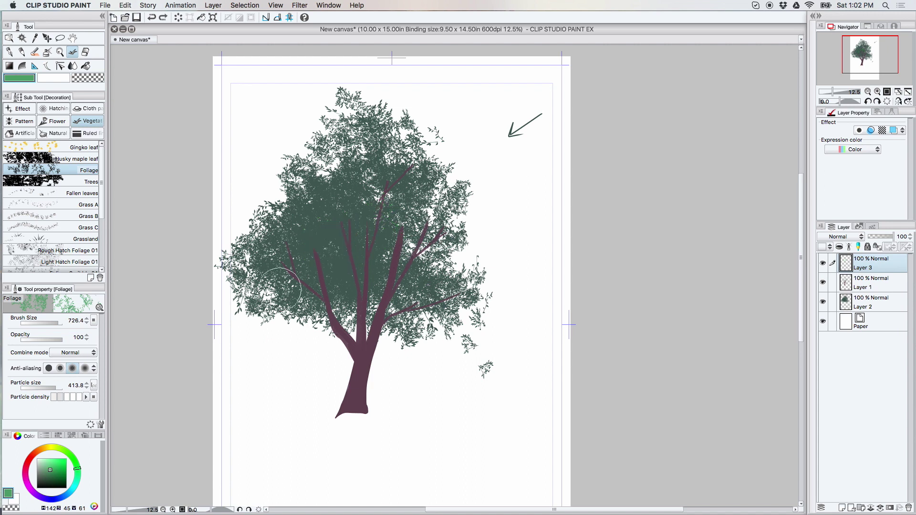
mouse_move(257, 239)
mouse_down()
mouse_move(286, 260)
mouse_move(326, 260)
mouse_up()
key(ctrl+z)
Step: Cover the crown top, centre, left and right edge with light-green foliage
mouse_move(362, 165)
mouse_down()
mouse_move(393, 172)
mouse_move(372, 265)
mouse_move(352, 277)
mouse_move(427, 293)
mouse_move(457, 271)
mouse_move(375, 283)
mouse_move(379, 239)
mouse_move(304, 251)
mouse_move(272, 278)
mouse_move(342, 281)
mouse_move(296, 281)
mouse_up()
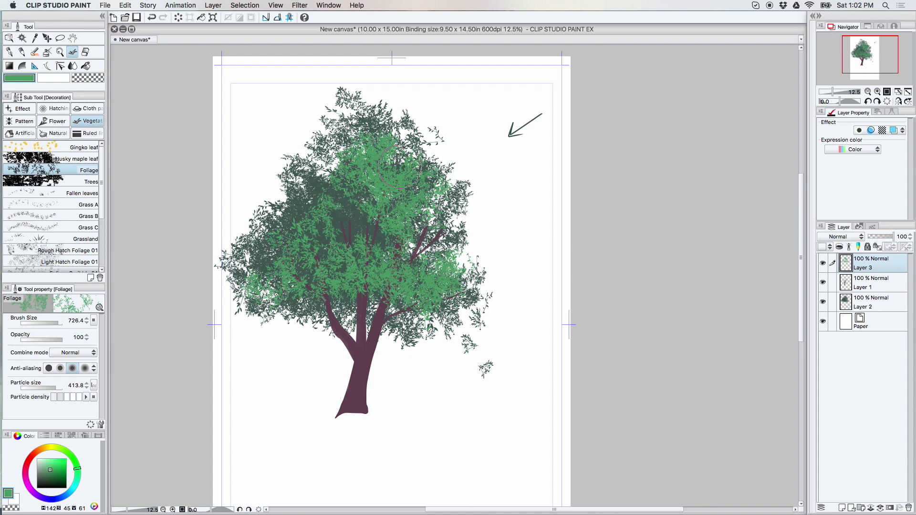
mouse_move(353, 124)
mouse_down()
mouse_move(429, 165)
mouse_move(344, 119)
mouse_move(329, 148)
mouse_move(459, 227)
mouse_up()
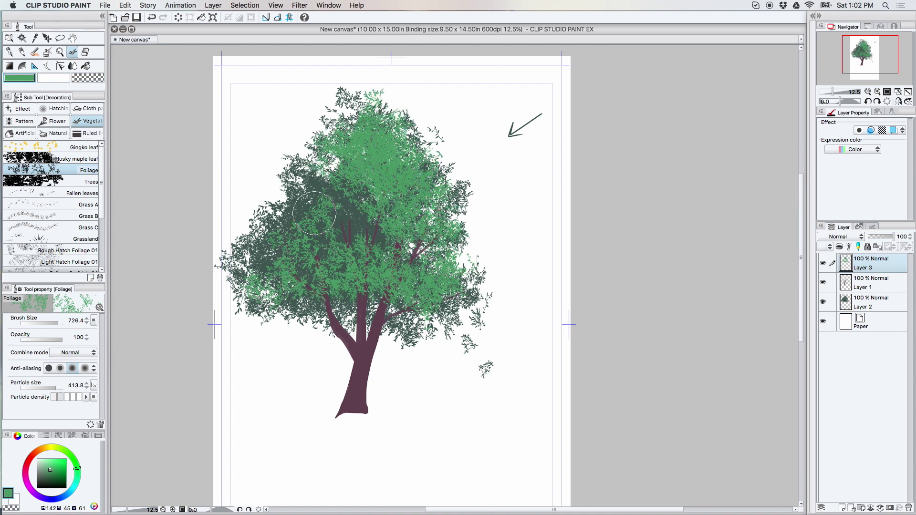
drag(305, 274, 310, 186)
mouse_move(353, 229)
mouse_down()
mouse_move(475, 254)
mouse_move(476, 302)
mouse_move(413, 283)
mouse_move(402, 289)
mouse_move(483, 299)
mouse_up()
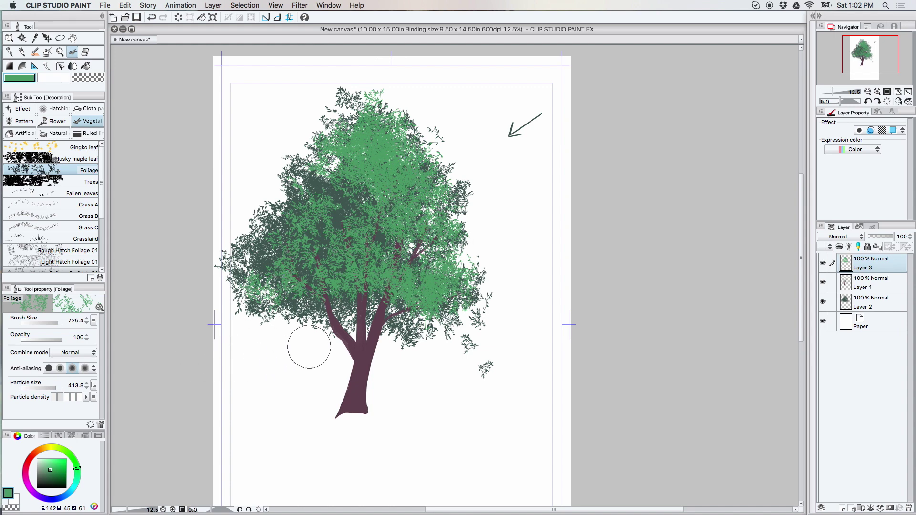
click(878, 307)
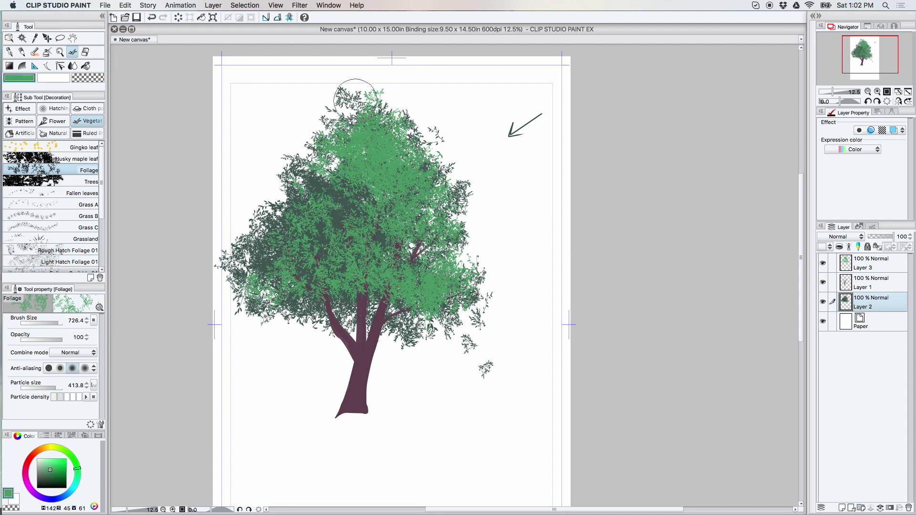
Step: Lower Layer 2's brightness to -17 via Edit > Tonal Correction > Hue/Saturation/Luminosity
click(149, 6)
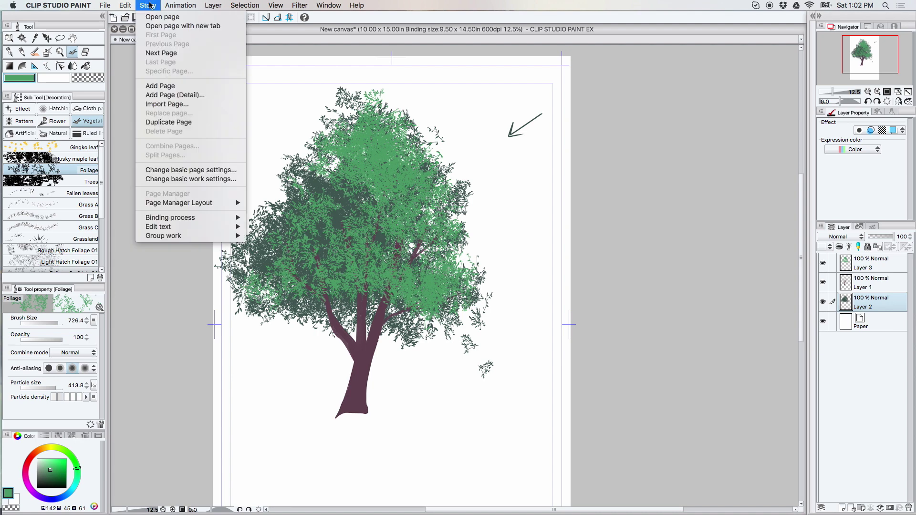
mouse_move(129, 7)
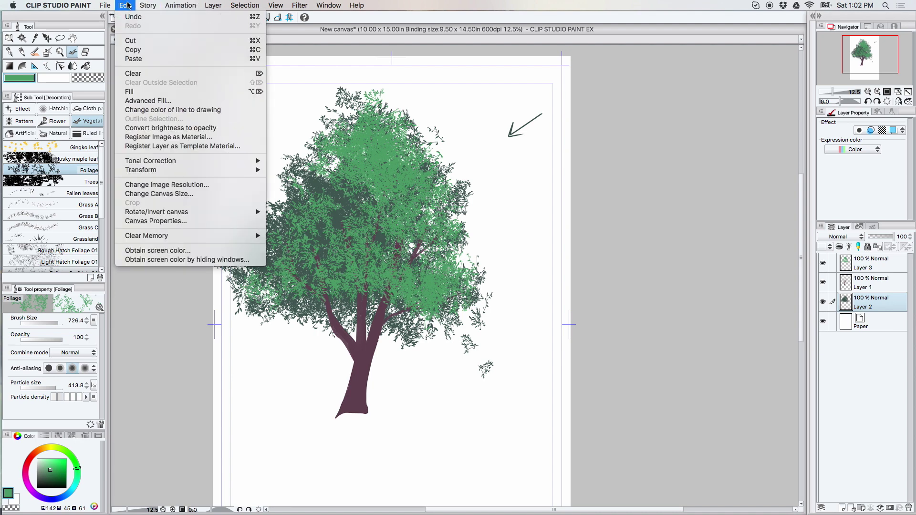
mouse_move(253, 164)
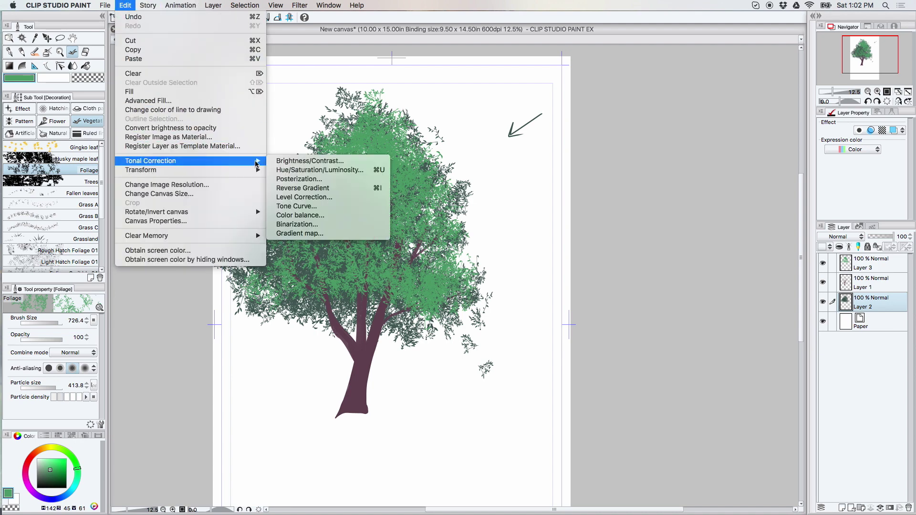
click(364, 171)
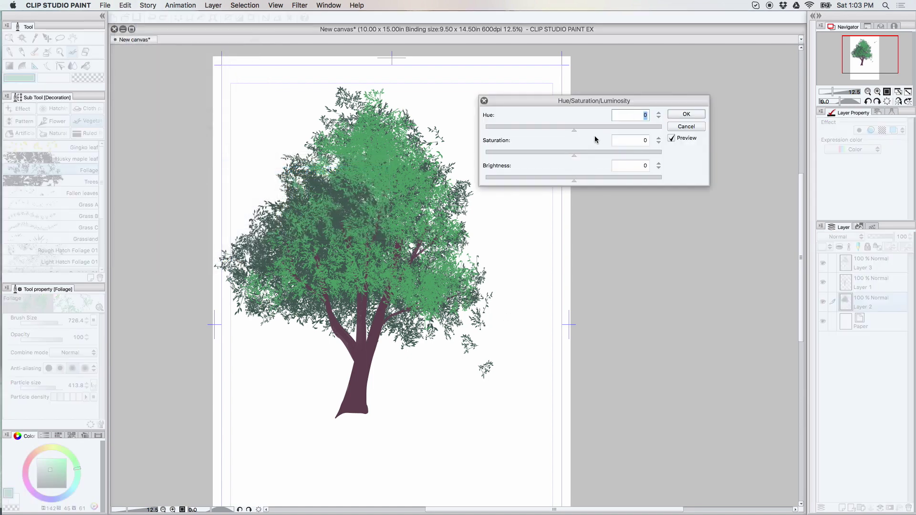
click(573, 179)
drag(565, 182, 558, 182)
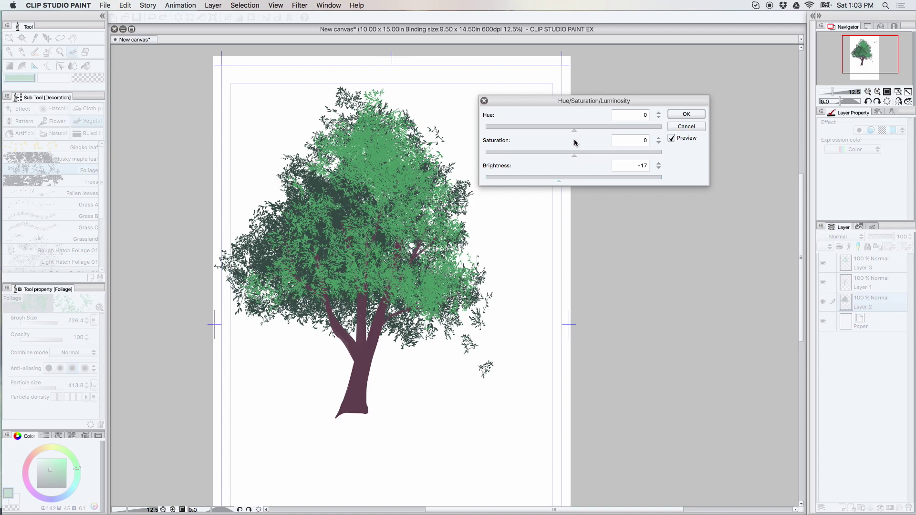
click(687, 115)
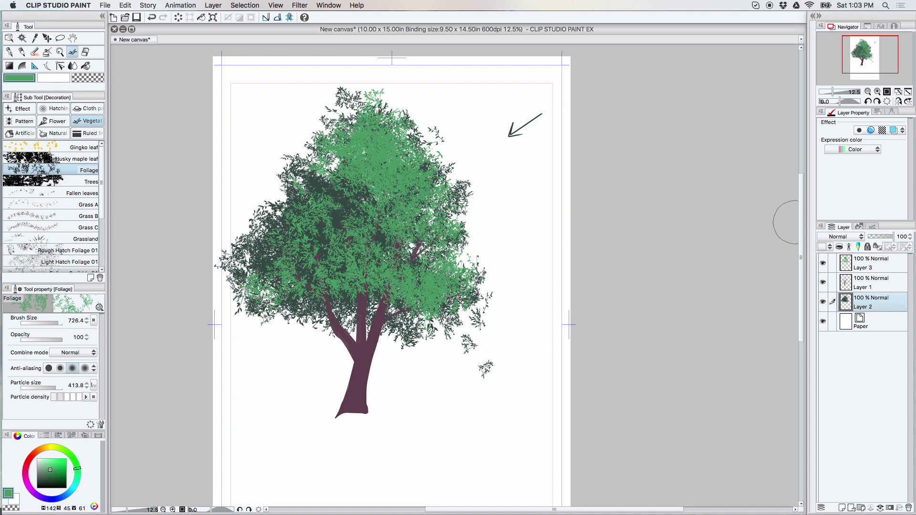
click(871, 265)
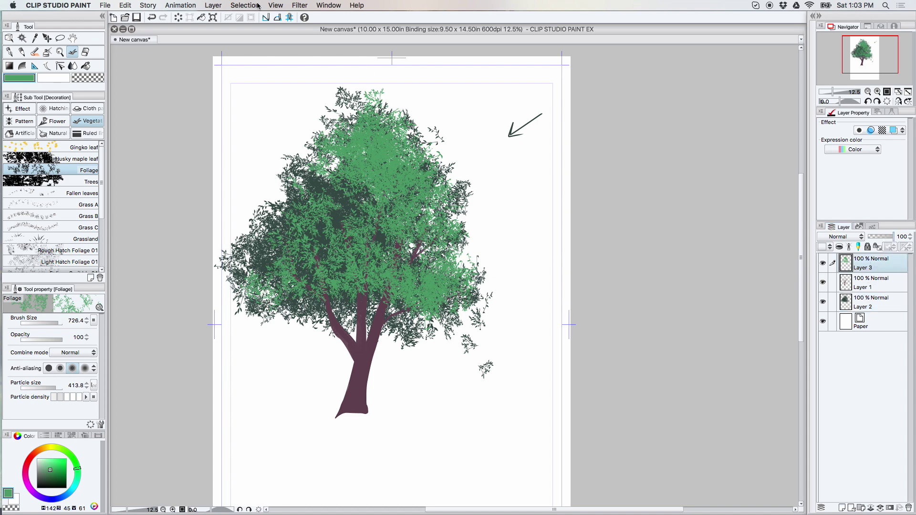
Step: Try Saturation 4 and Brightness -12 on Layer 3 in Hue/Saturation/Luminosity, then cancel the dialog
click(125, 5)
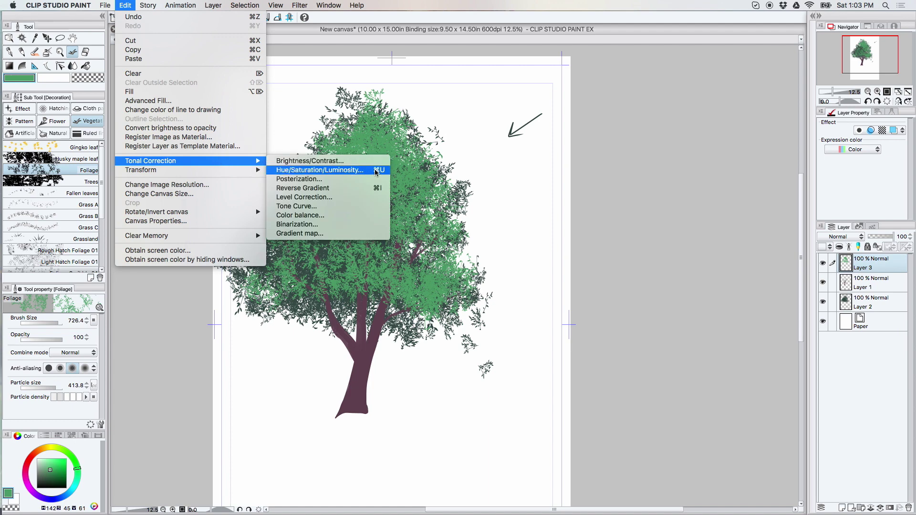
click(319, 169)
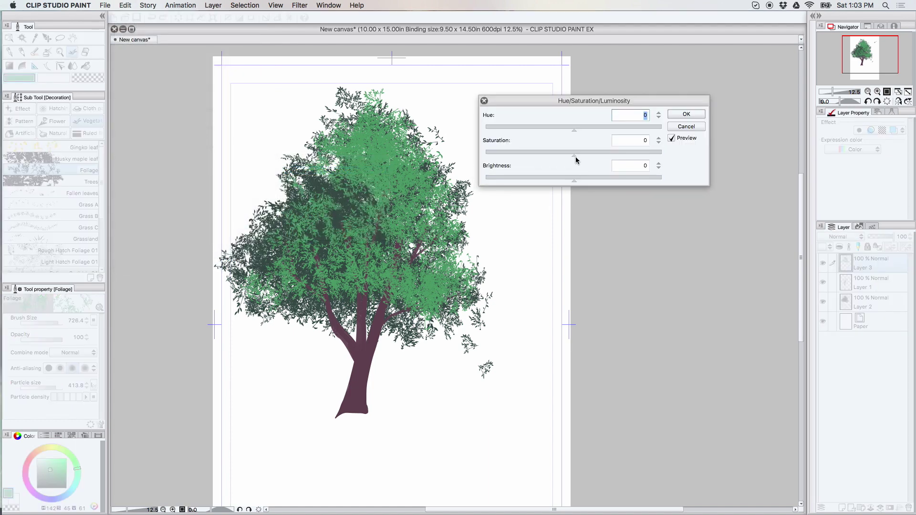
click(580, 156)
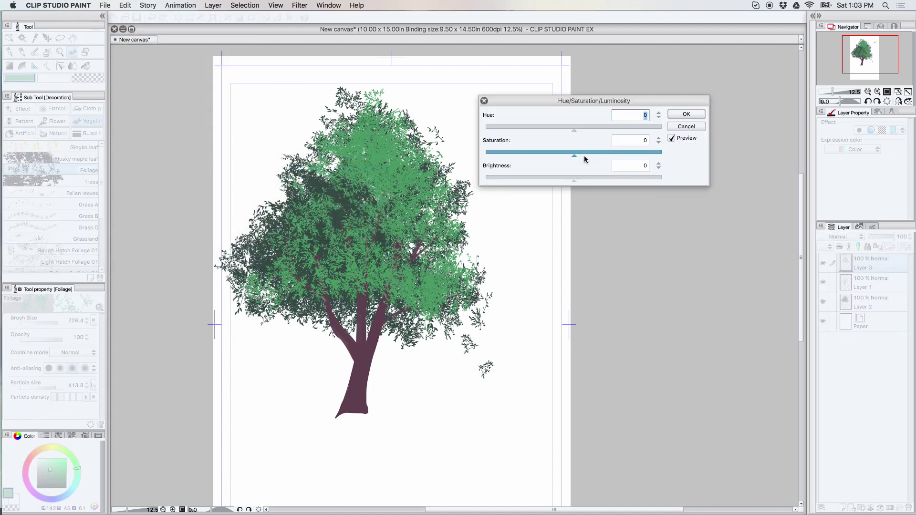
click(578, 158)
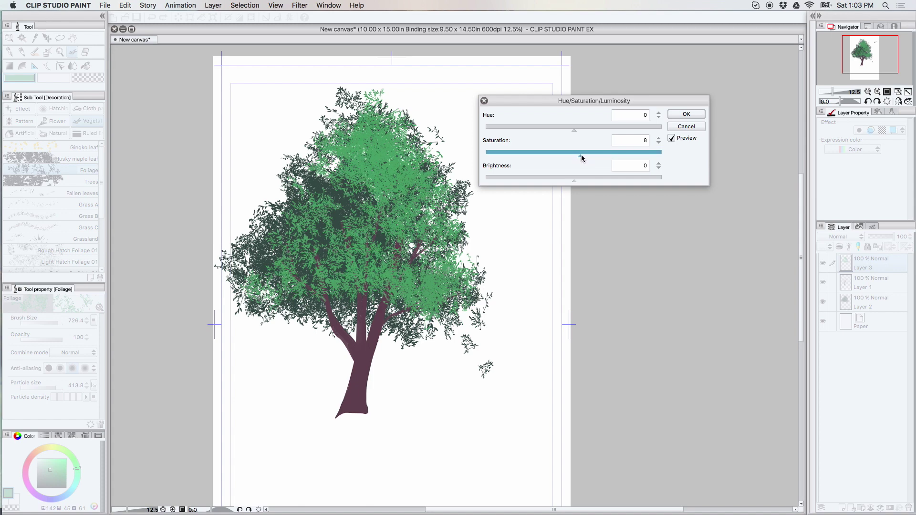
click(578, 156)
click(575, 181)
drag(574, 183, 566, 184)
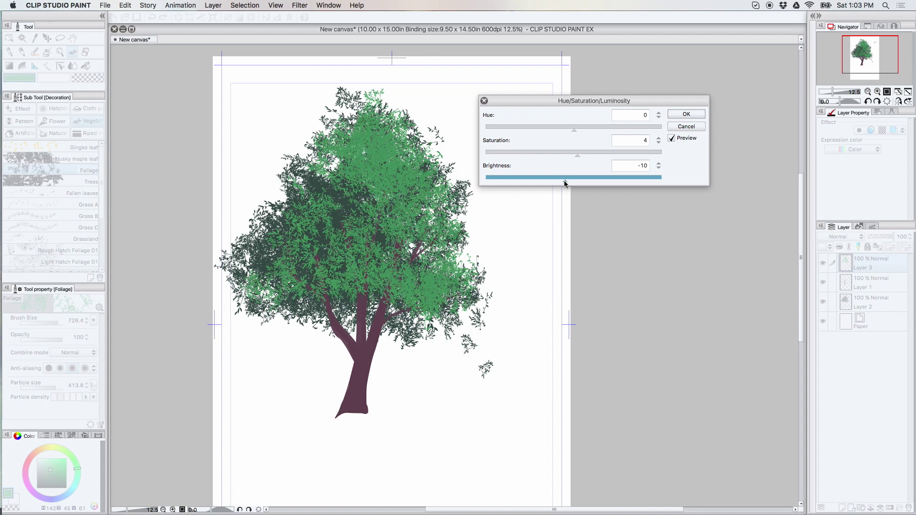
drag(562, 181, 563, 181)
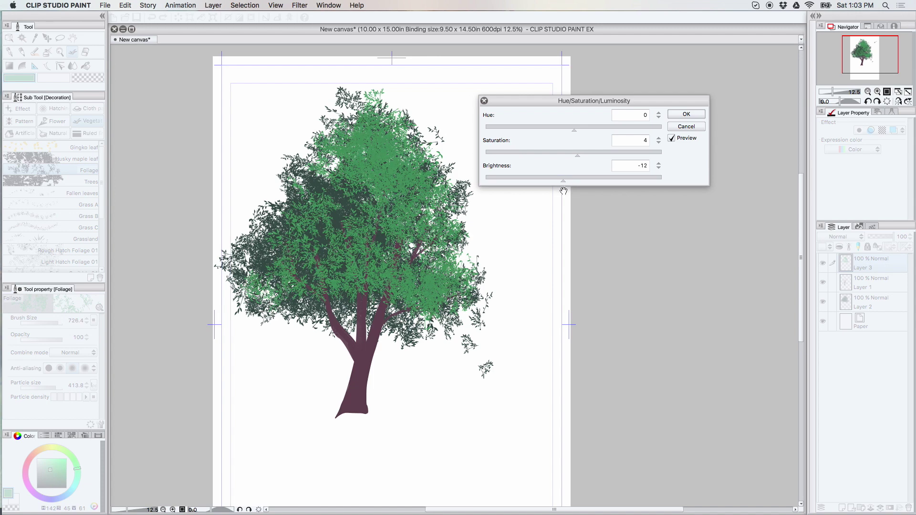
click(683, 127)
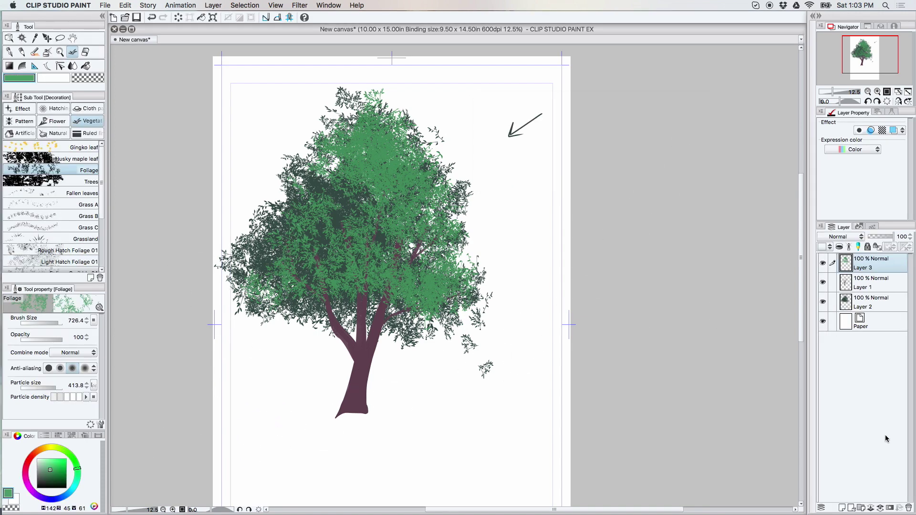
Step: Add Layer 4, pick a brighter yellow-green, and paint bright foliage on the upper crown
click(849, 504)
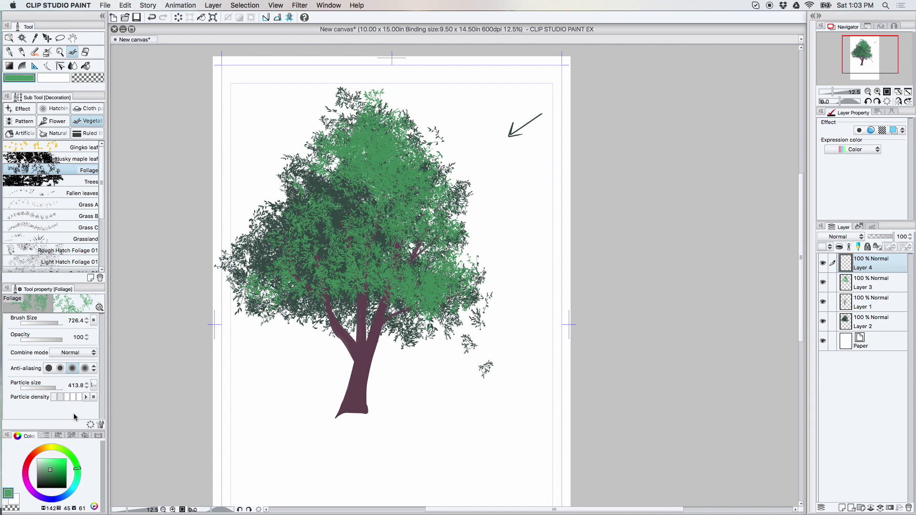
drag(74, 465, 71, 460)
drag(56, 469, 52, 463)
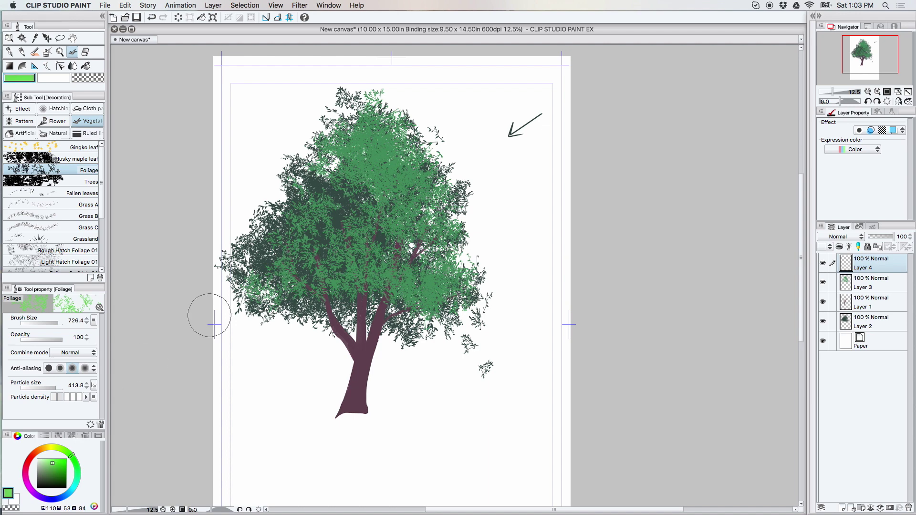
drag(375, 189, 427, 167)
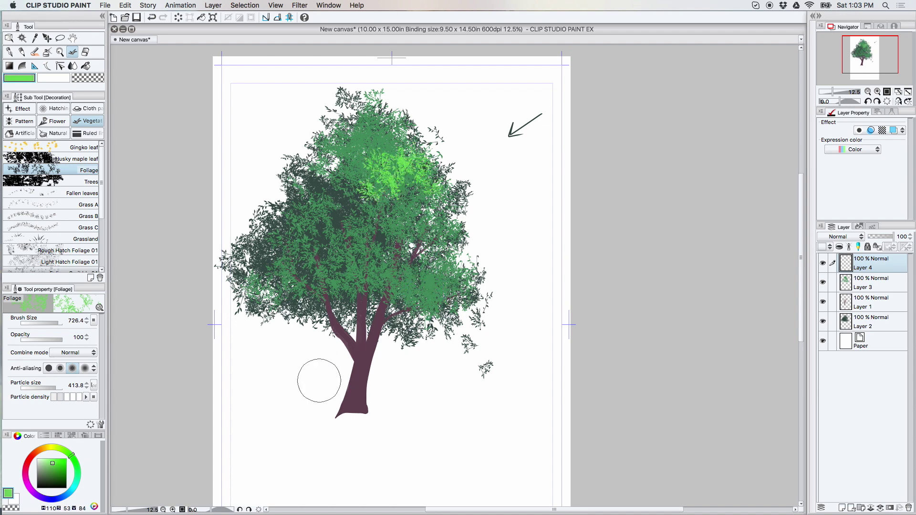
key(ctrl+z)
click(51, 466)
drag(52, 467, 50, 462)
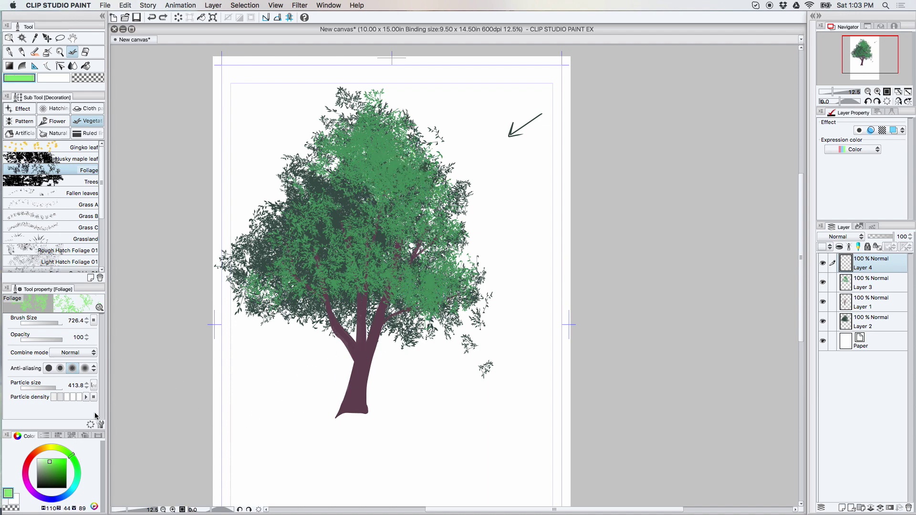
mouse_move(373, 164)
mouse_down()
mouse_move(396, 162)
mouse_move(410, 206)
mouse_move(372, 238)
mouse_move(405, 288)
mouse_move(468, 305)
mouse_move(410, 153)
mouse_move(382, 105)
mouse_move(349, 160)
mouse_up()
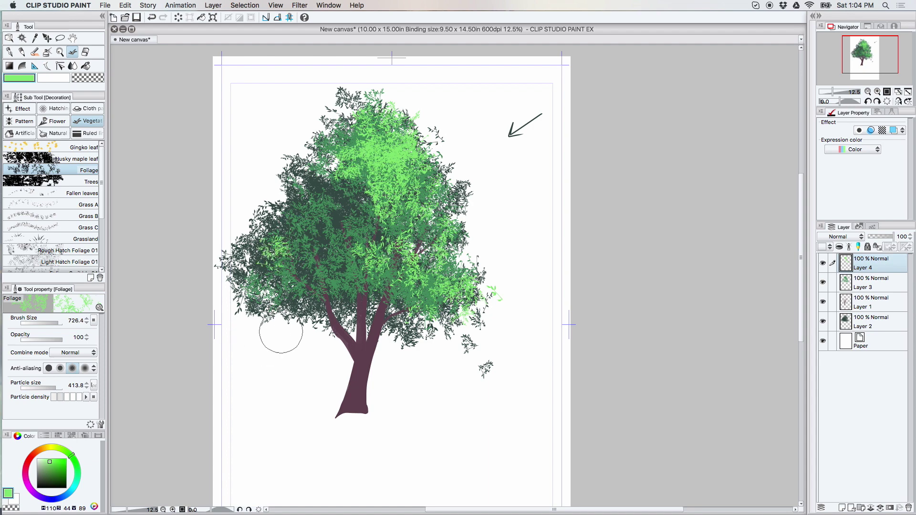
Step: Paint bright-green foliage over the middle, right and left edge of the crown, redoing the upper-left strokes
mouse_move(278, 239)
mouse_down()
mouse_move(325, 248)
mouse_move(313, 239)
mouse_move(349, 241)
mouse_move(330, 253)
mouse_move(377, 243)
mouse_move(477, 267)
mouse_move(472, 305)
mouse_up()
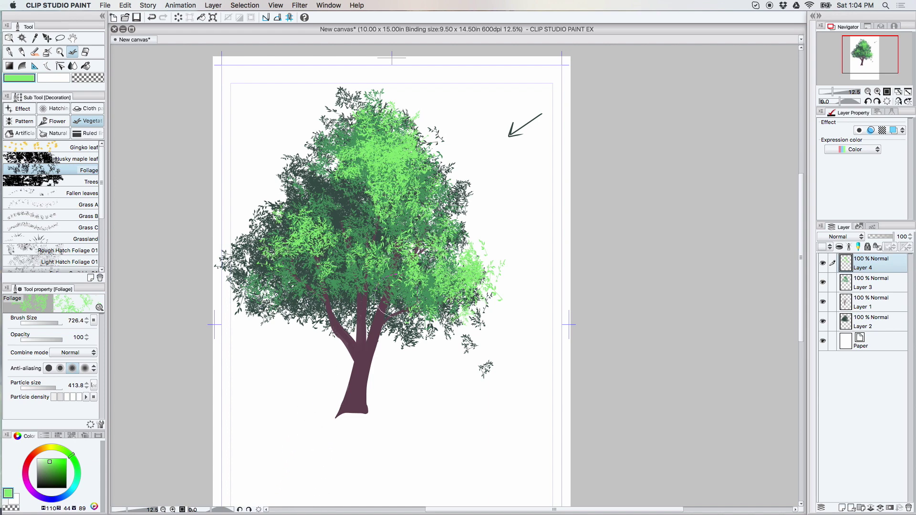
mouse_move(383, 143)
mouse_down()
mouse_move(365, 134)
mouse_move(371, 116)
mouse_move(428, 173)
mouse_move(422, 183)
mouse_move(469, 224)
mouse_up()
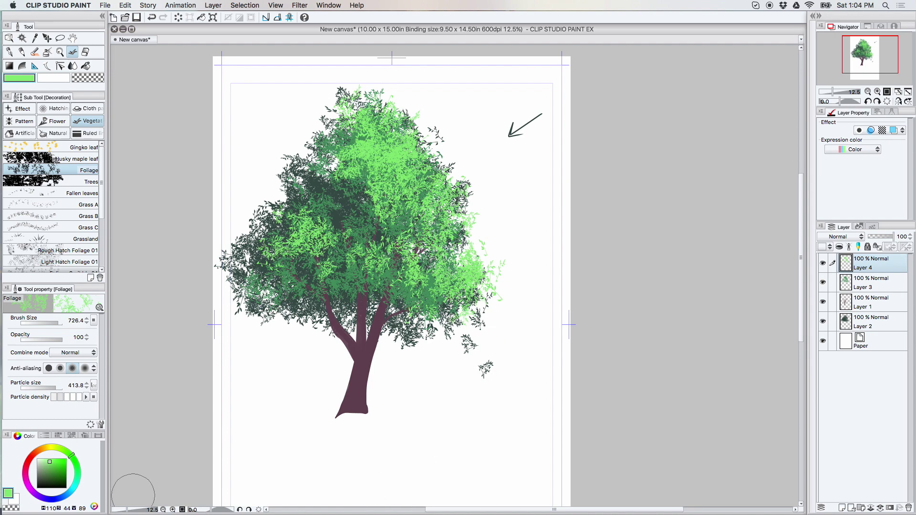
drag(251, 251, 246, 210)
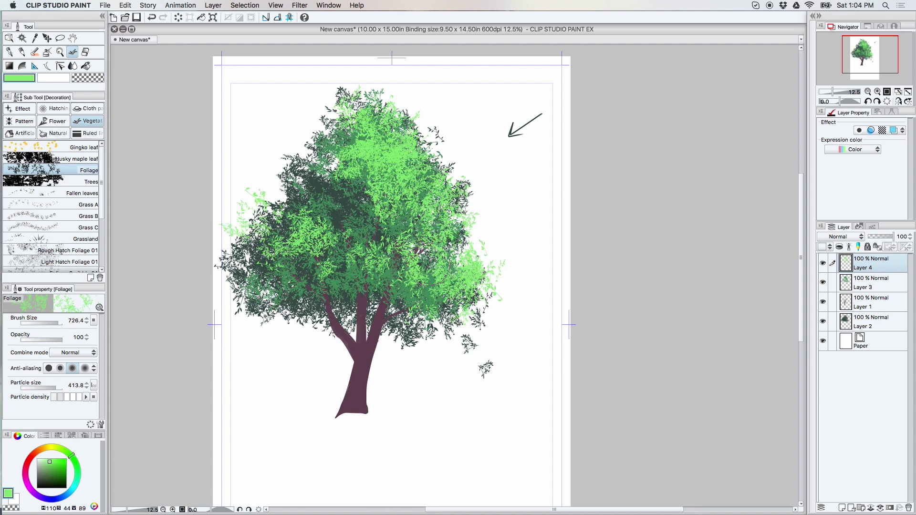
key(super+z)
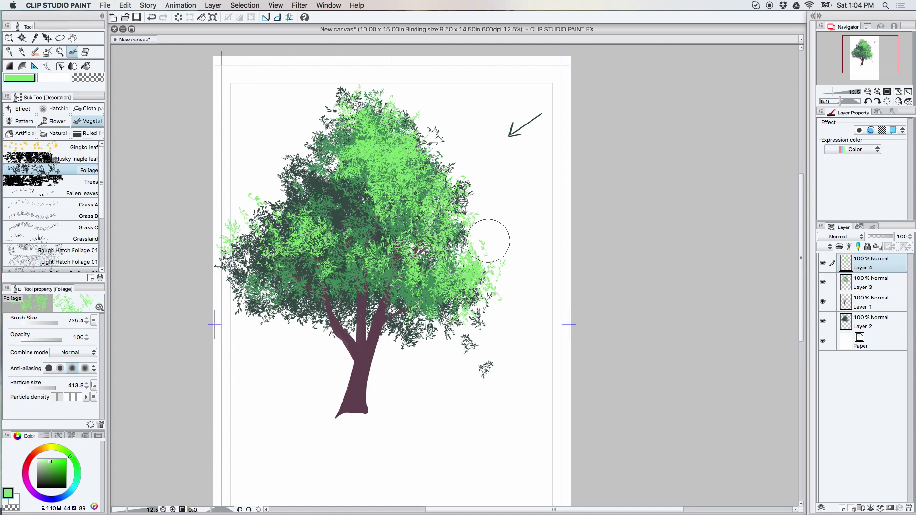
key(super+z)
drag(229, 252, 282, 230)
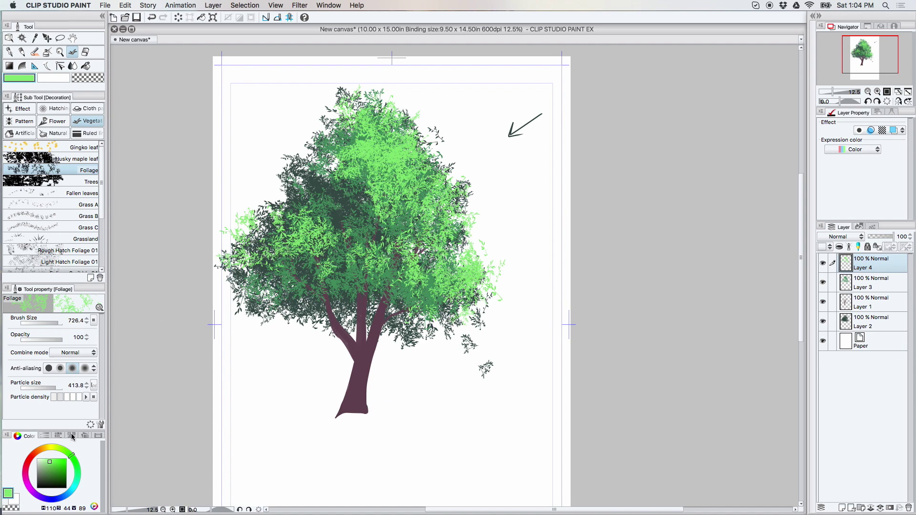
Step: Pick a pale lime yellow-green and paint foliage around the treetop and centre
drag(72, 456, 66, 454)
click(47, 459)
drag(380, 144, 403, 155)
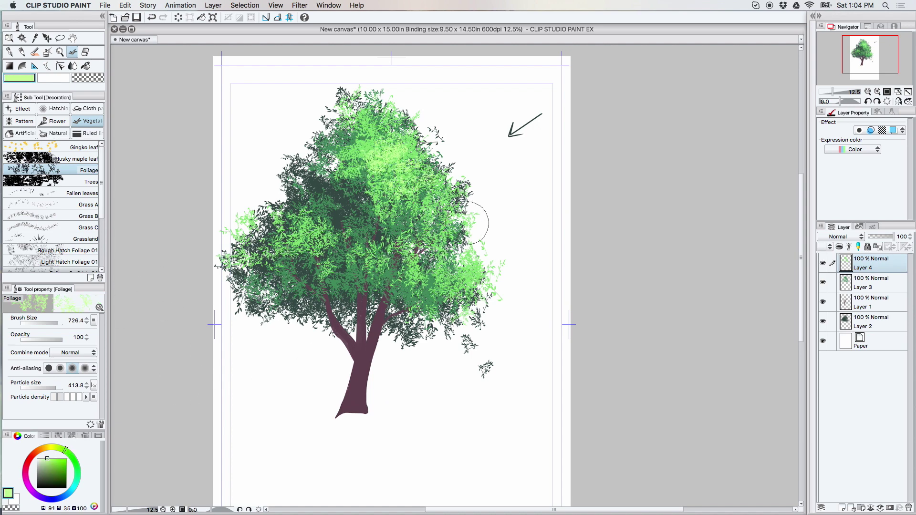
click(58, 449)
drag(58, 448, 55, 446)
mouse_move(396, 162)
mouse_down()
mouse_move(377, 141)
mouse_move(425, 204)
mouse_move(398, 145)
mouse_move(368, 117)
mouse_move(398, 178)
mouse_move(379, 170)
mouse_move(441, 225)
mouse_move(449, 265)
mouse_move(427, 260)
mouse_move(462, 277)
mouse_up()
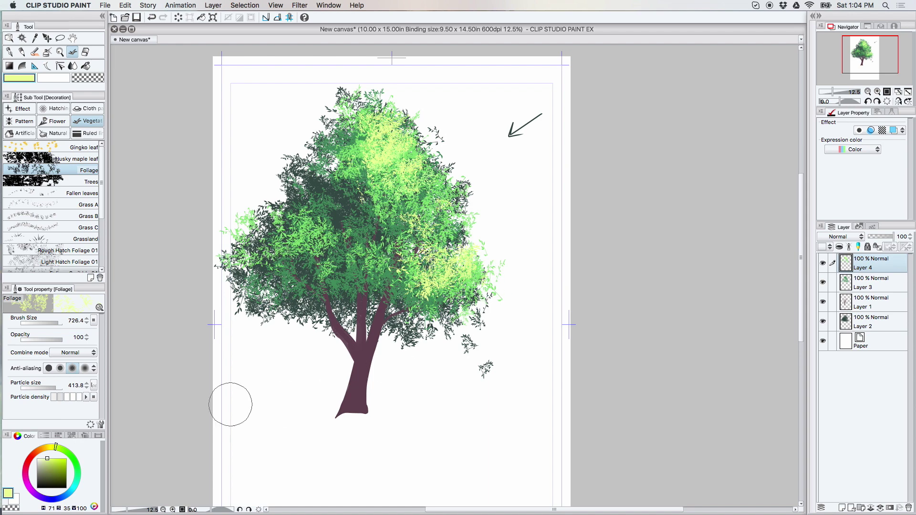
Step: Reduce the brush size to 295.2 and add lime foliage over the crown centre, right and top
click(54, 324)
mouse_move(396, 253)
mouse_down()
mouse_move(425, 263)
mouse_move(362, 238)
mouse_move(429, 176)
mouse_move(420, 198)
mouse_up()
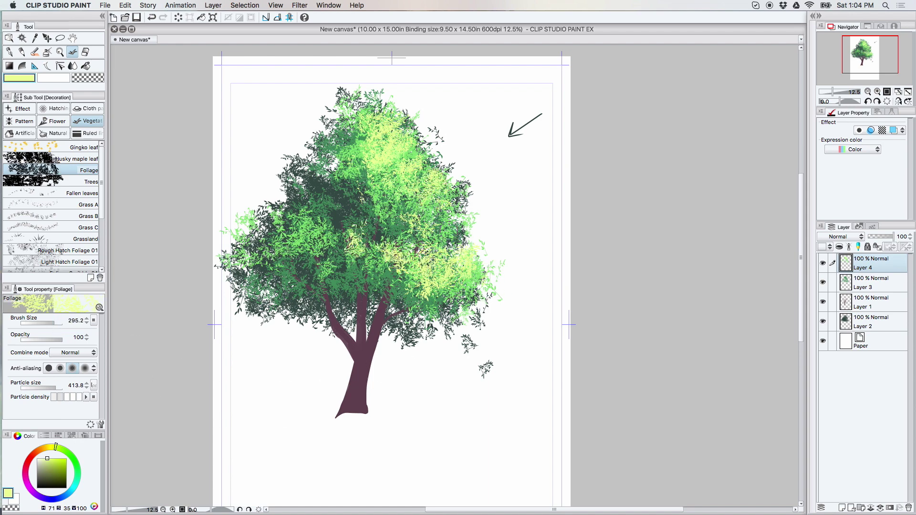
mouse_move(410, 142)
mouse_down()
mouse_move(389, 111)
mouse_move(447, 137)
mouse_move(347, 123)
mouse_up()
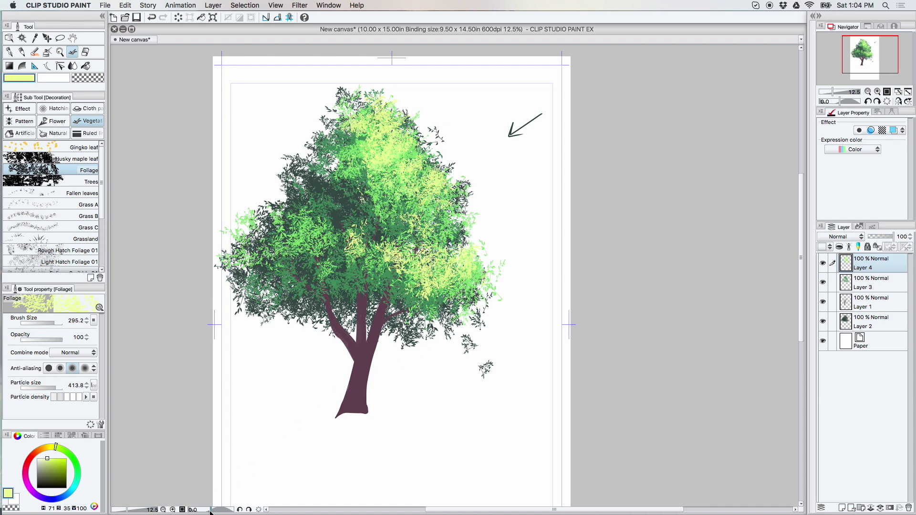
Step: With the Hard eraser, erase stray sprigs past the crown's right edge on Layers 2 and 4
click(85, 51)
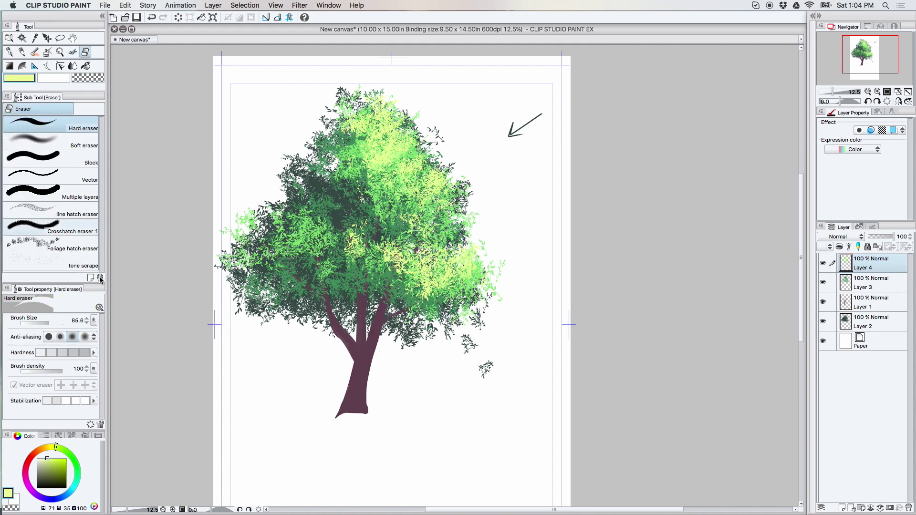
click(853, 328)
mouse_move(472, 345)
mouse_down()
mouse_move(463, 340)
mouse_move(486, 378)
mouse_up()
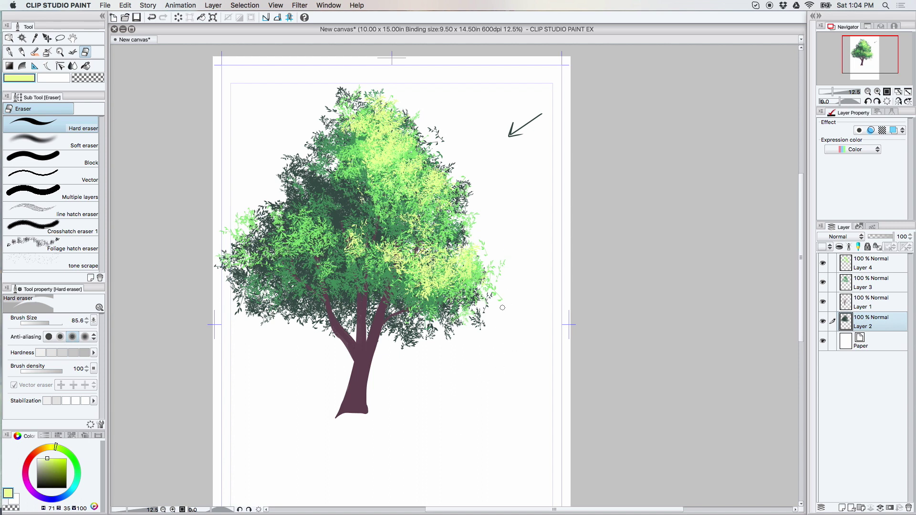
click(879, 265)
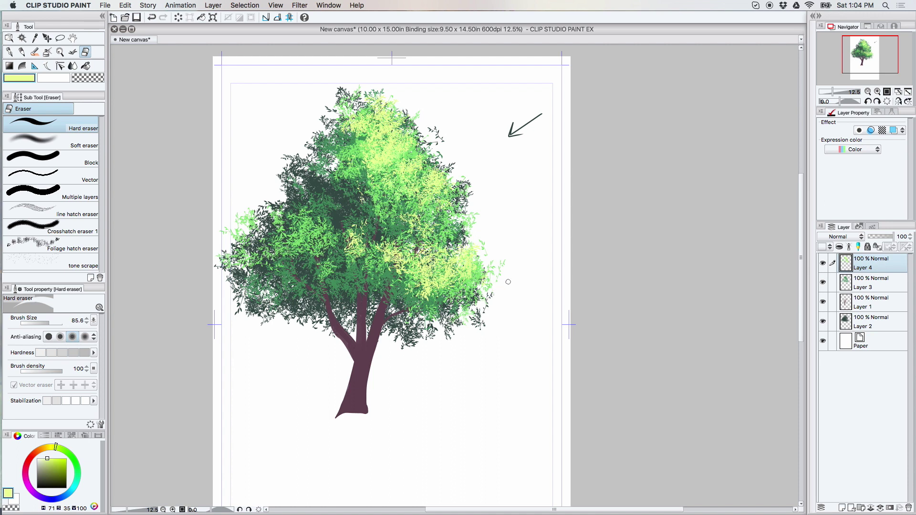
drag(508, 282, 501, 261)
click(879, 321)
mouse_move(447, 129)
mouse_down()
mouse_move(434, 134)
mouse_move(442, 143)
mouse_move(437, 130)
mouse_up()
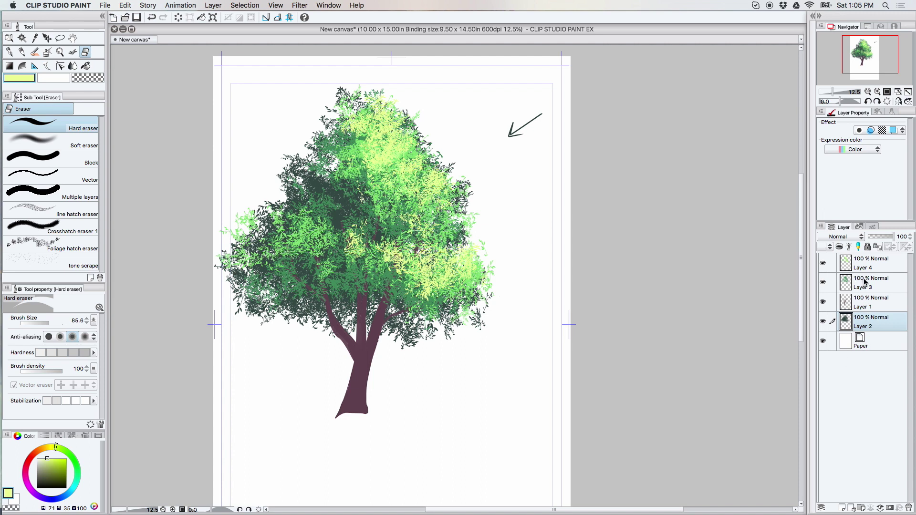
Step: On Layer 4, choose the Calligraphy pen and sample a medium green from the foliage
click(869, 264)
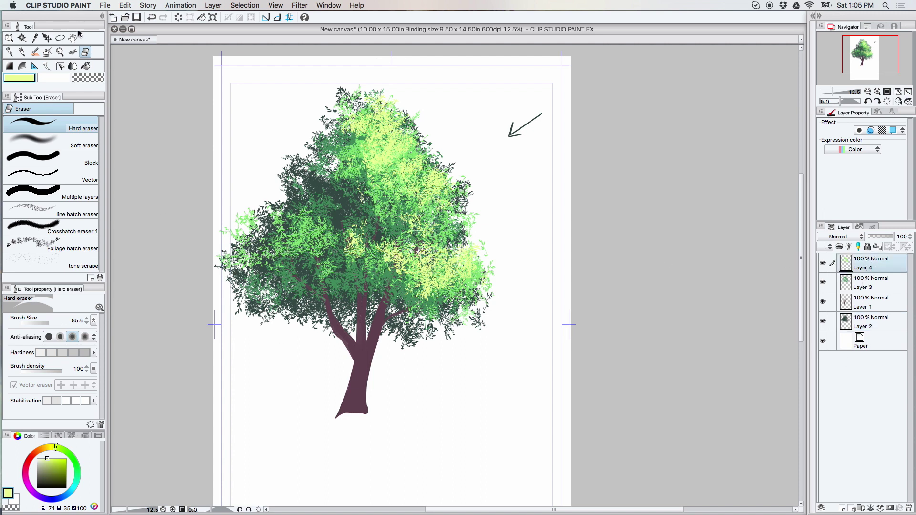
click(34, 52)
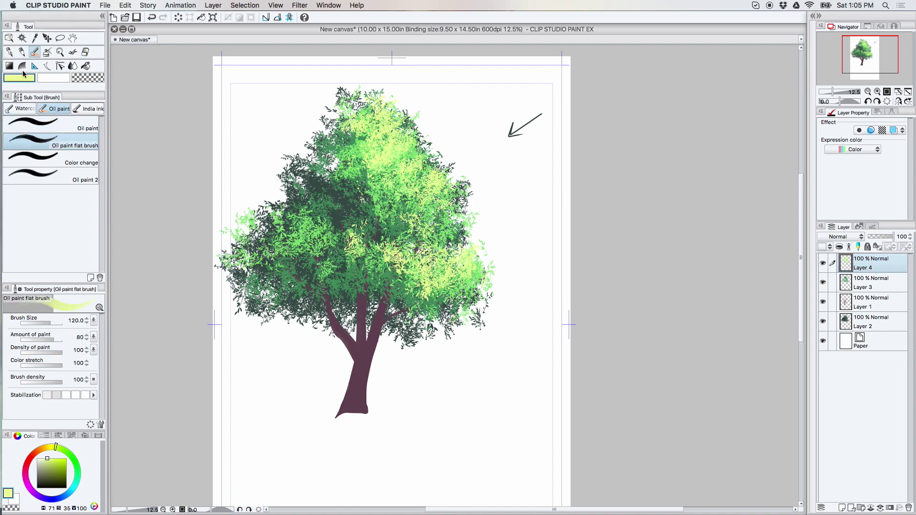
click(9, 51)
click(72, 176)
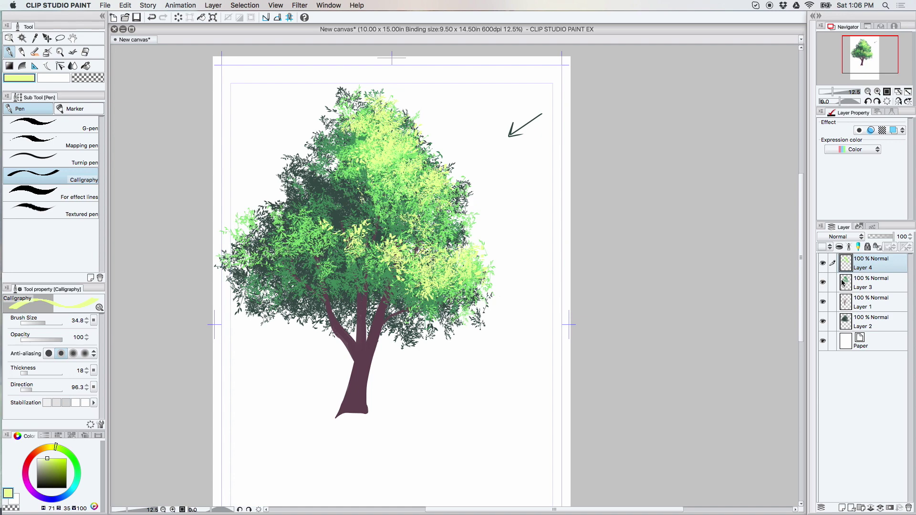
key(i)
key(p)
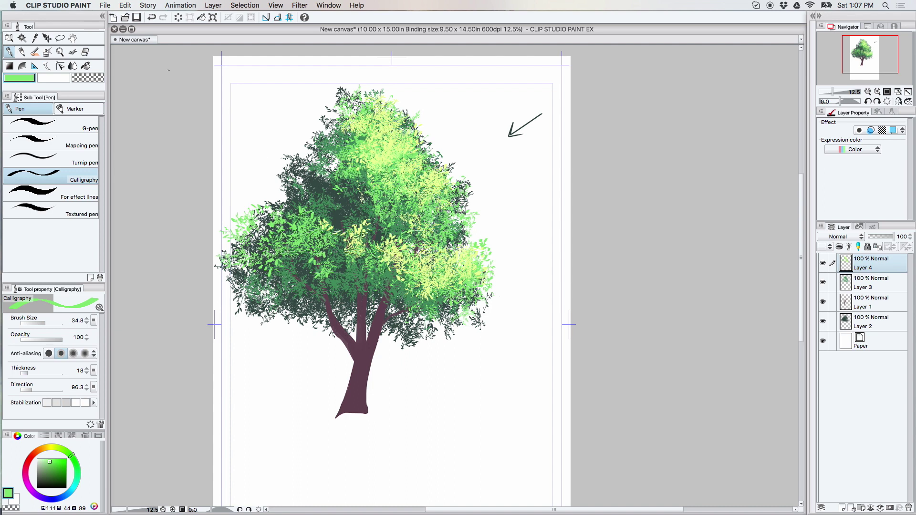
Step: On Layer 2, sample a dark grey-green (HSV 167, 25, 28) from the shadow foliage for the pen
click(35, 38)
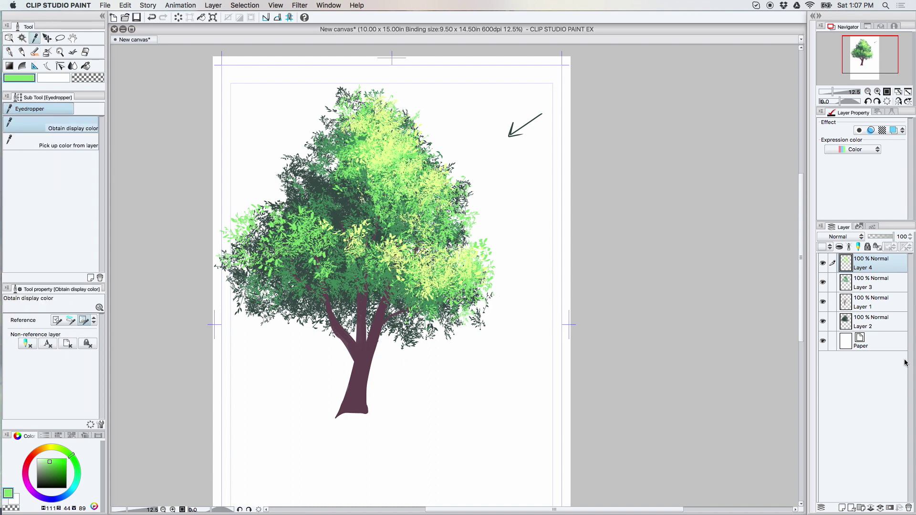
click(875, 325)
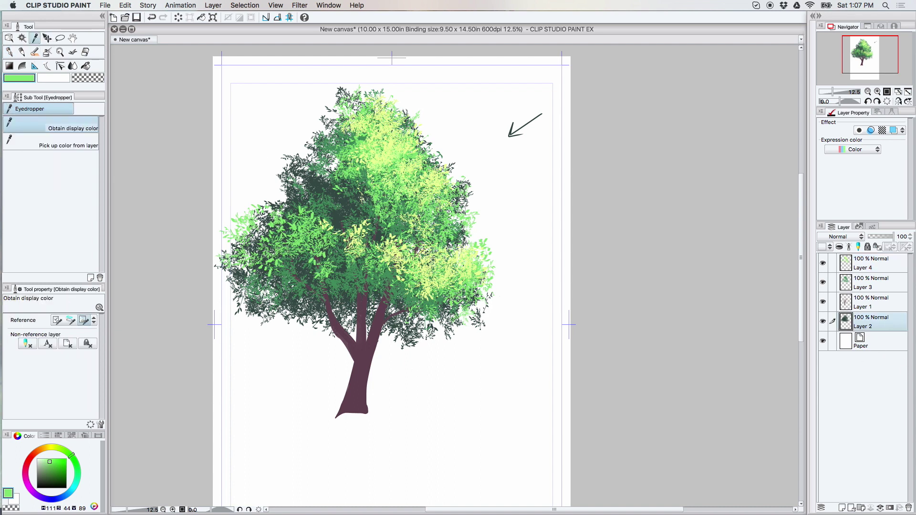
click(407, 339)
click(9, 52)
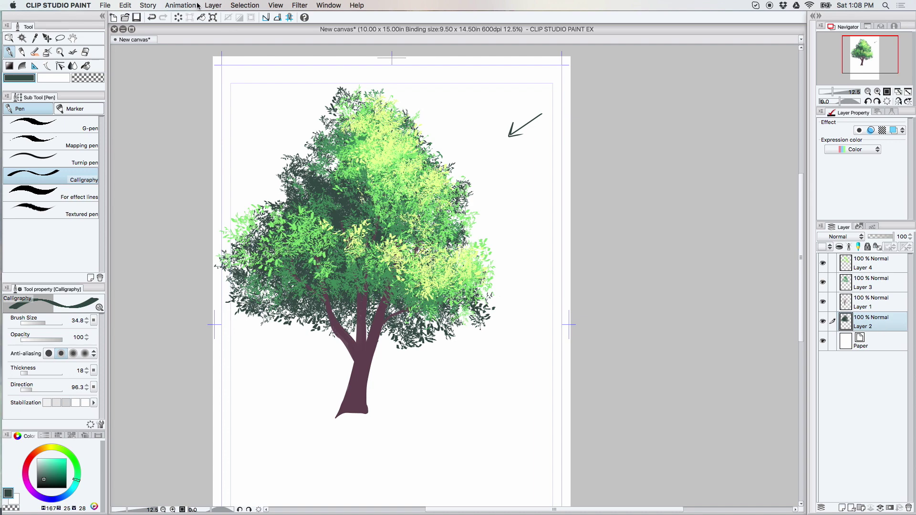
Step: Apply Hue/Saturation/Luminosity to Layer 2, shifting hue about +47 and saturation +19 toward blue-grey
click(125, 5)
mouse_move(213, 163)
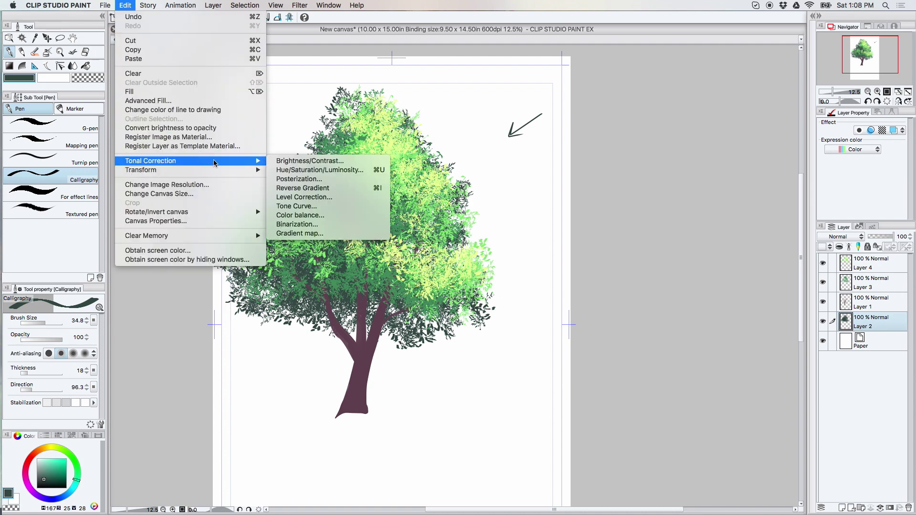
click(359, 171)
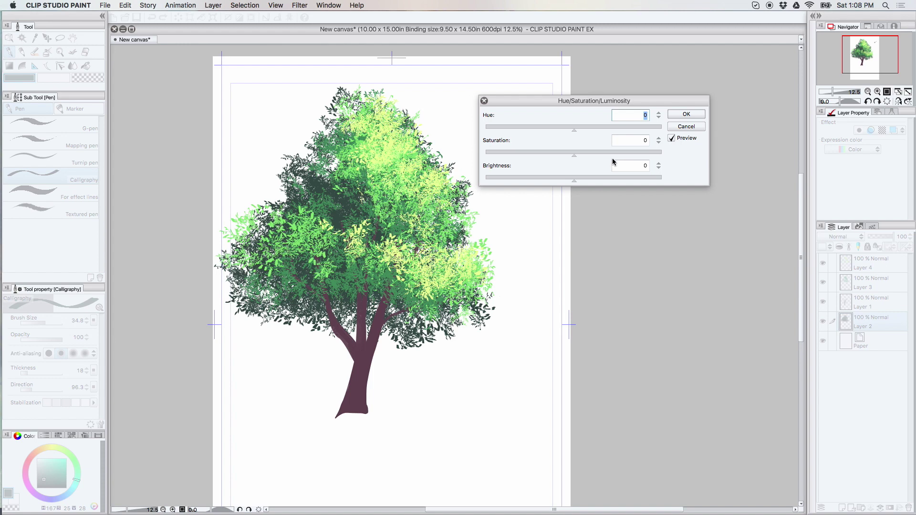
drag(574, 131, 591, 136)
drag(604, 138, 595, 133)
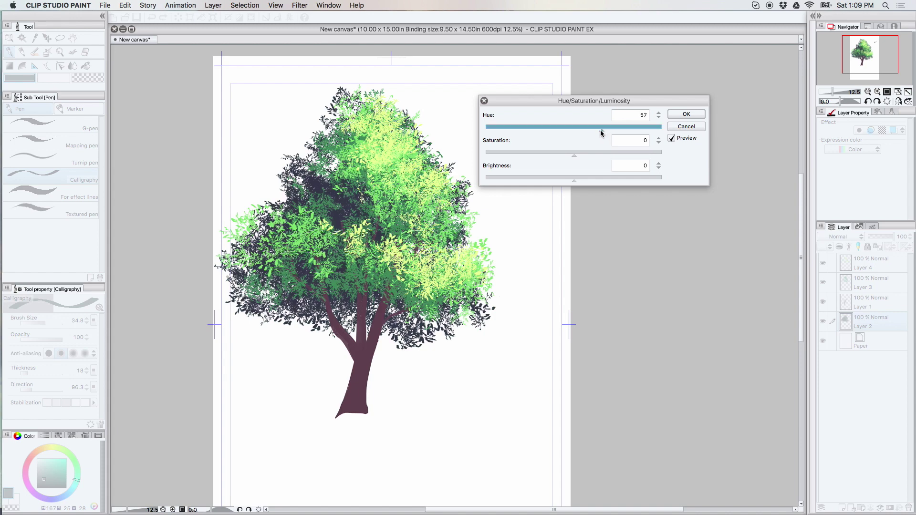
drag(595, 133, 593, 133)
drag(569, 162, 595, 157)
drag(594, 133, 592, 156)
click(687, 115)
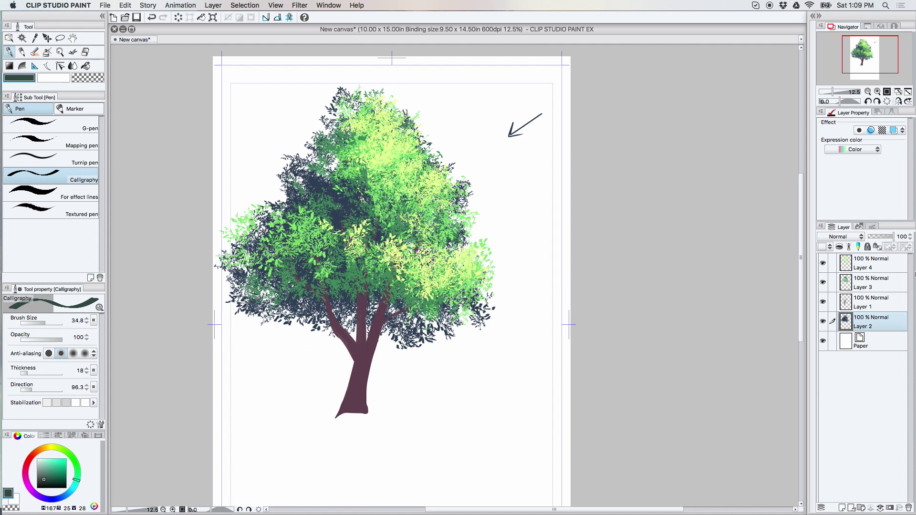
Step: Sample the dark blue from the foliage and return to the pen
click(35, 38)
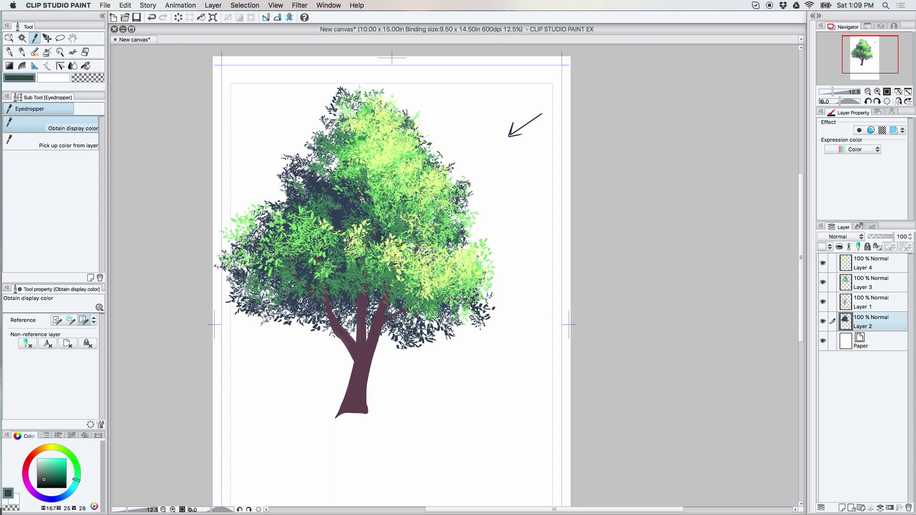
click(317, 181)
click(9, 51)
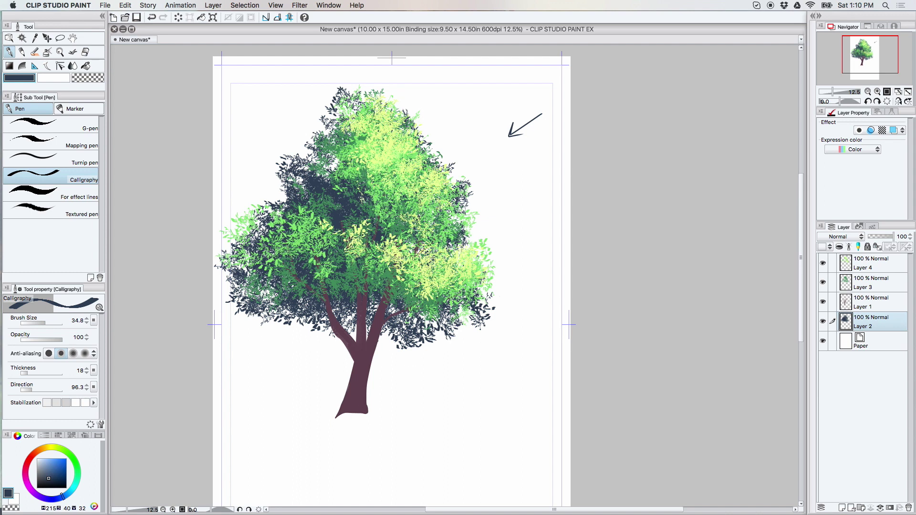
Step: Sample a medium green and paint Foliage brush leaves on Layer 3 over the lower canopy near the fork
click(35, 39)
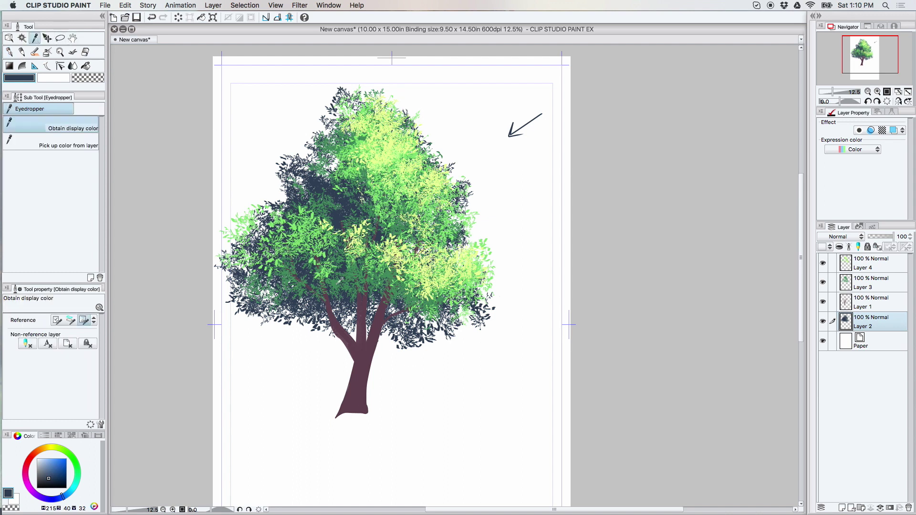
click(337, 282)
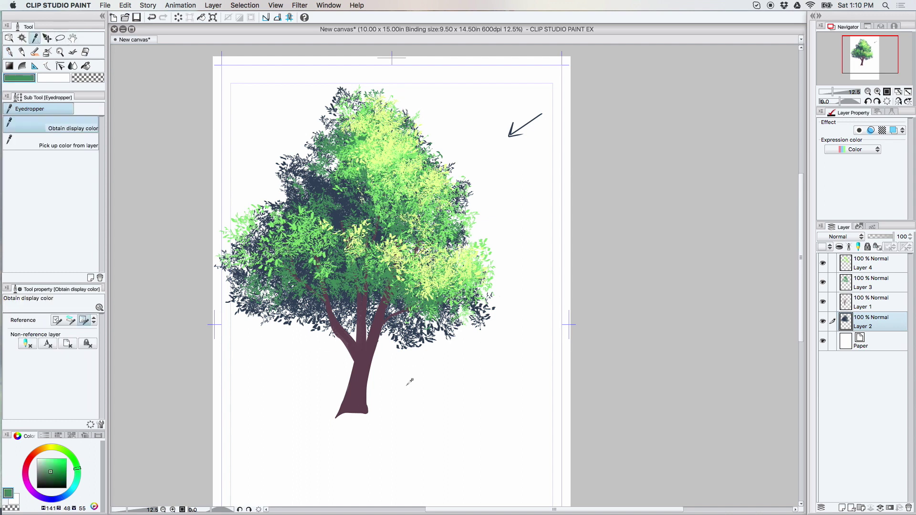
click(865, 284)
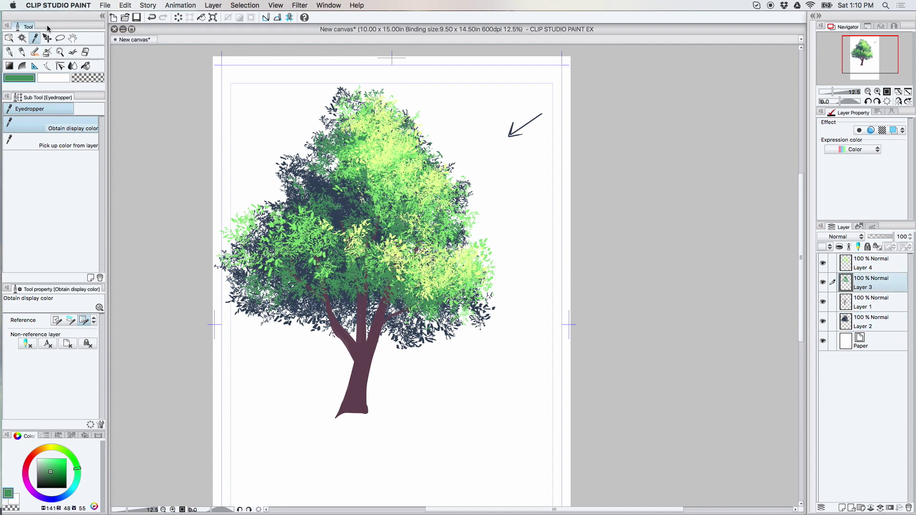
click(72, 52)
mouse_move(324, 321)
mouse_down()
mouse_move(363, 321)
mouse_move(369, 332)
mouse_move(356, 324)
mouse_move(383, 340)
mouse_up()
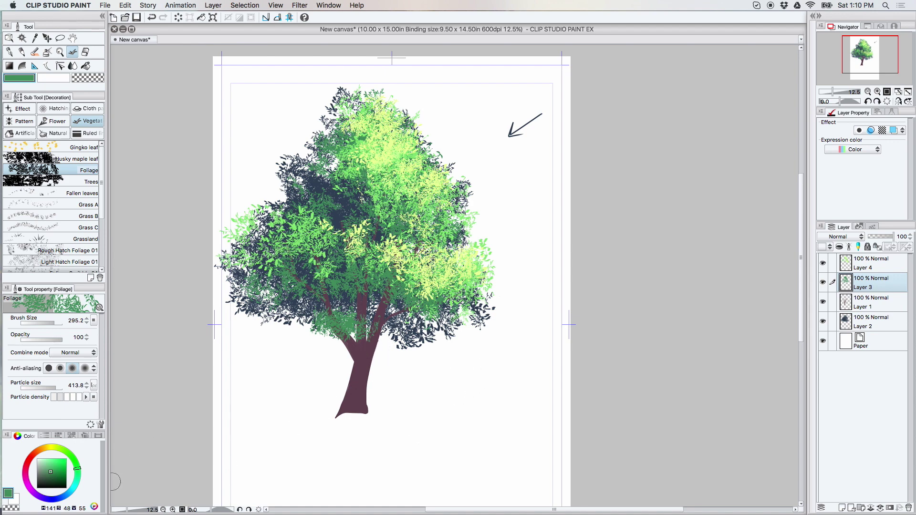
Step: On Layer 1, sample the trunk's maroon and draw two short G-pen branches inside the foliage
click(871, 305)
click(36, 39)
click(362, 365)
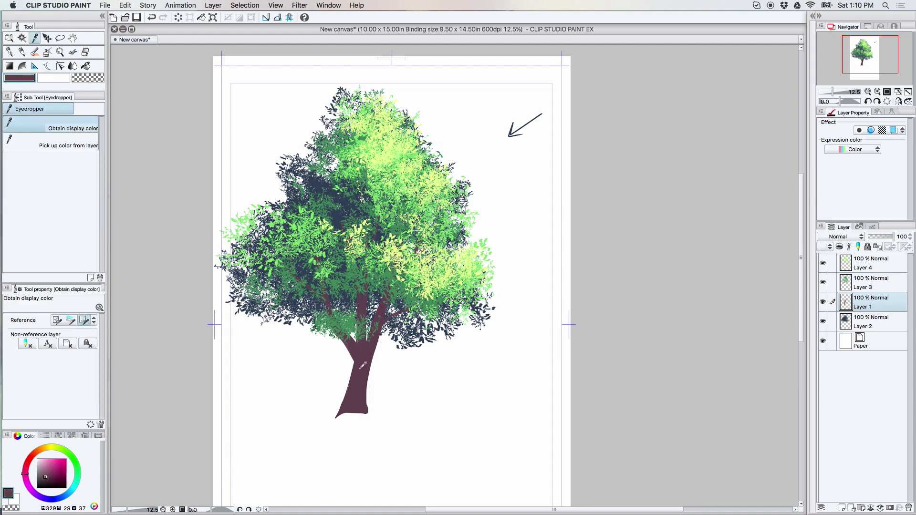
click(9, 52)
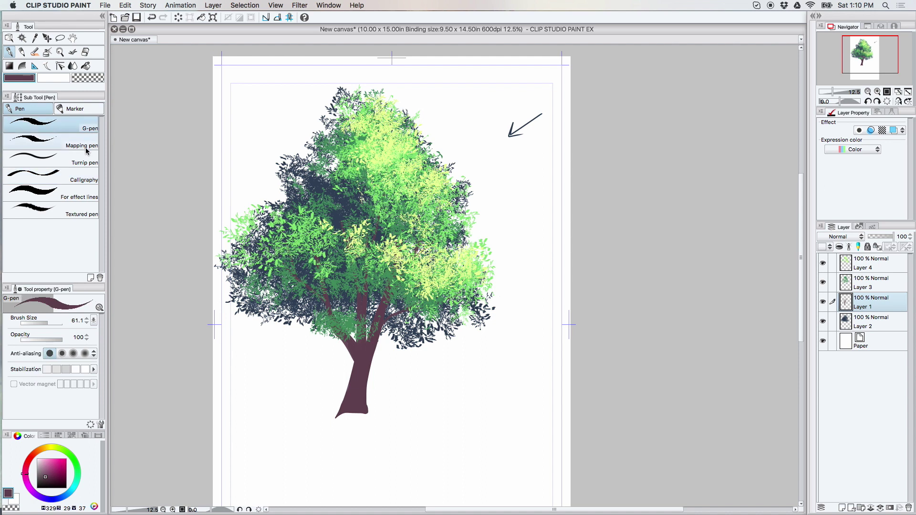
drag(339, 207, 340, 192)
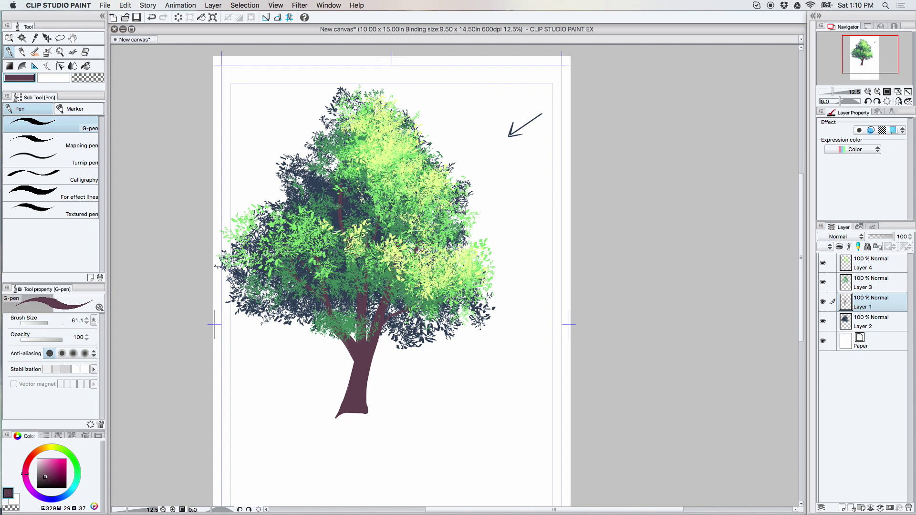
drag(398, 315, 427, 322)
Step: Sample a light green (HSV 111, 44, 89) and paint Foliage leaves on Layer 3 above the fork
click(35, 39)
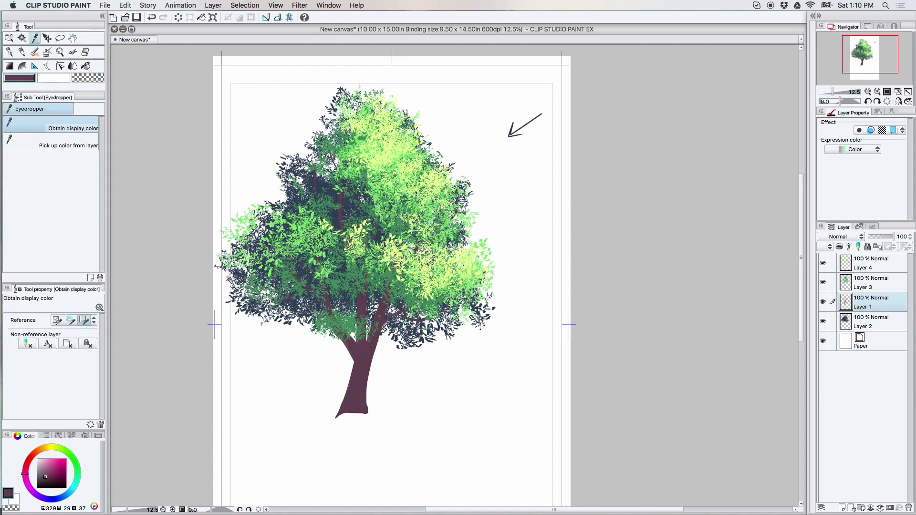
click(301, 223)
click(869, 286)
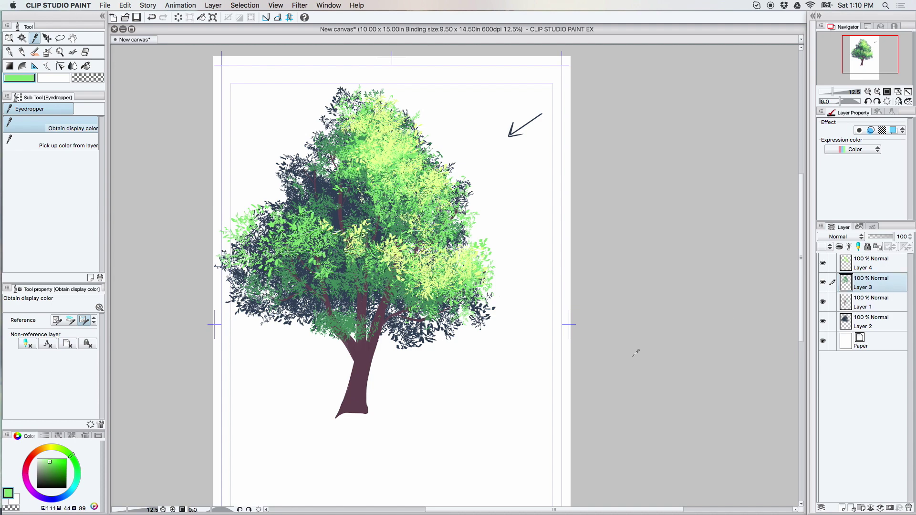
click(73, 52)
drag(337, 311, 379, 334)
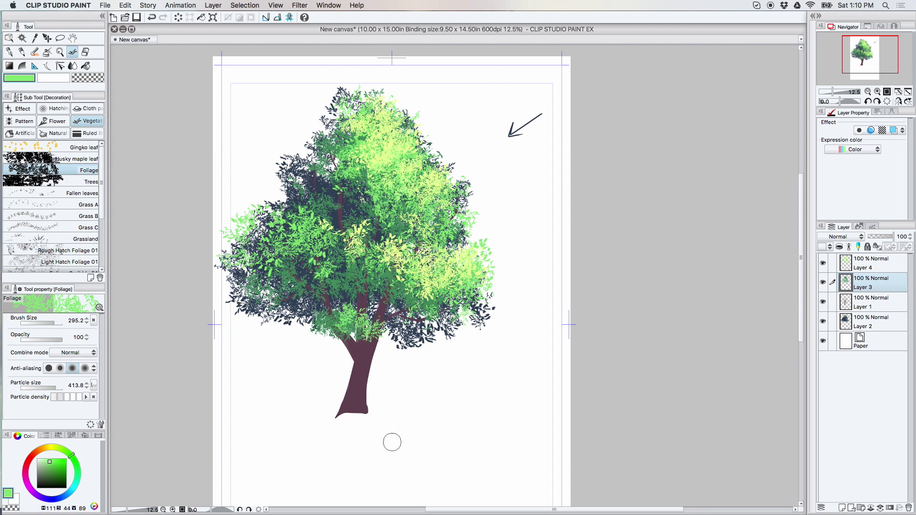
Step: Add a new Layer 5 above Layer 4 and set its blend mode to Add (Glow)
click(891, 270)
click(842, 508)
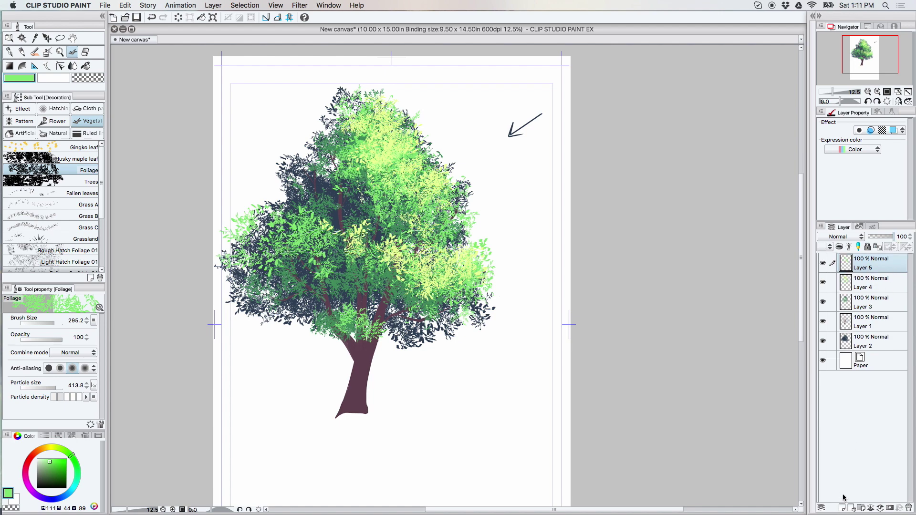
click(841, 237)
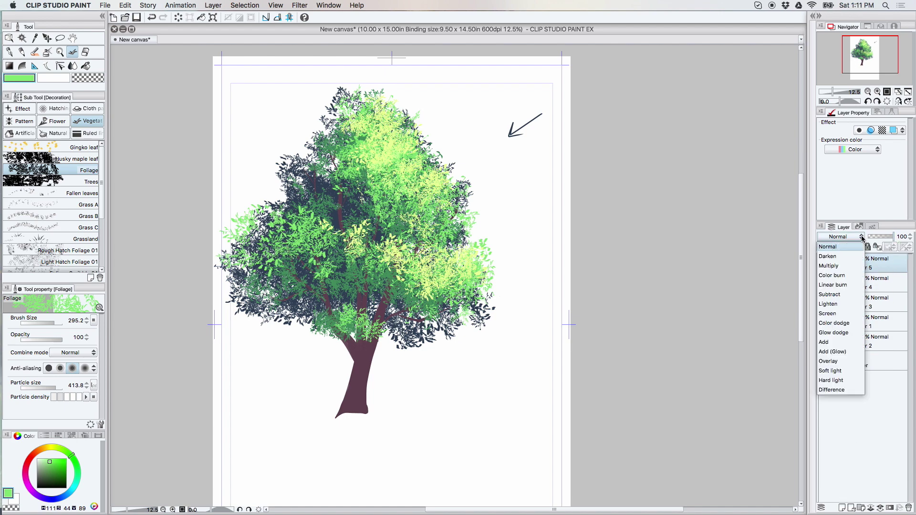
click(842, 353)
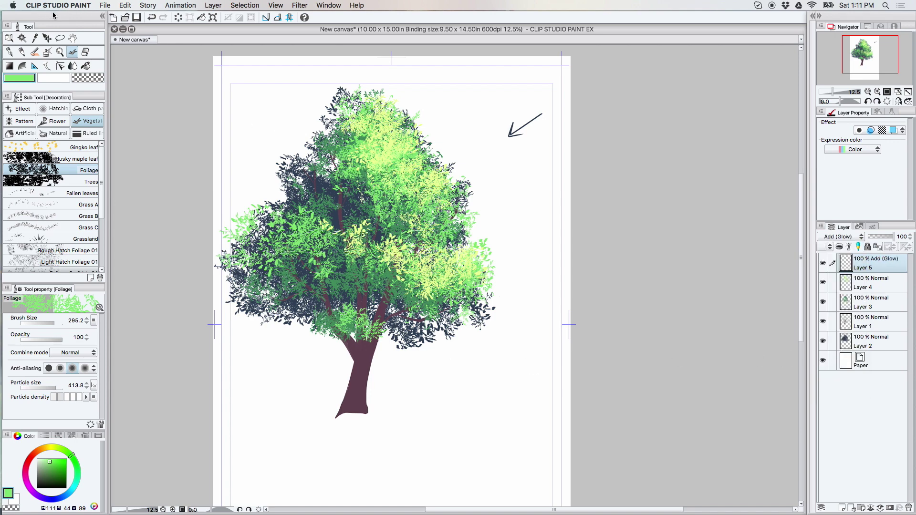
Step: Pick a bright saturated yellow and paint a faint glow on the foliage with the Transparent watercolor brush
click(53, 448)
click(55, 458)
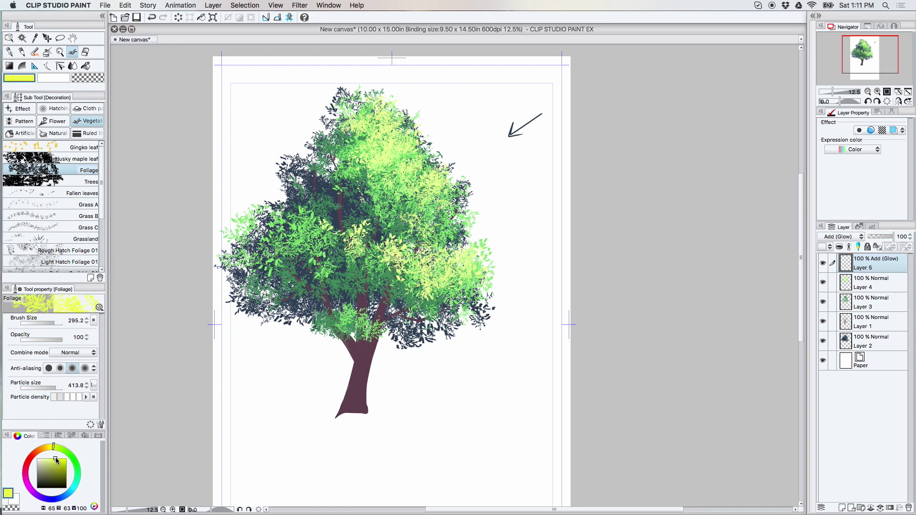
click(34, 51)
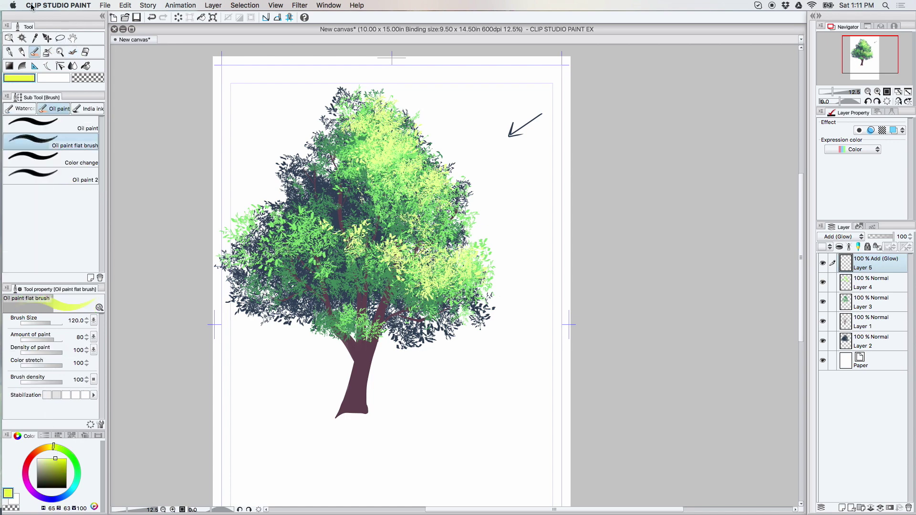
click(22, 109)
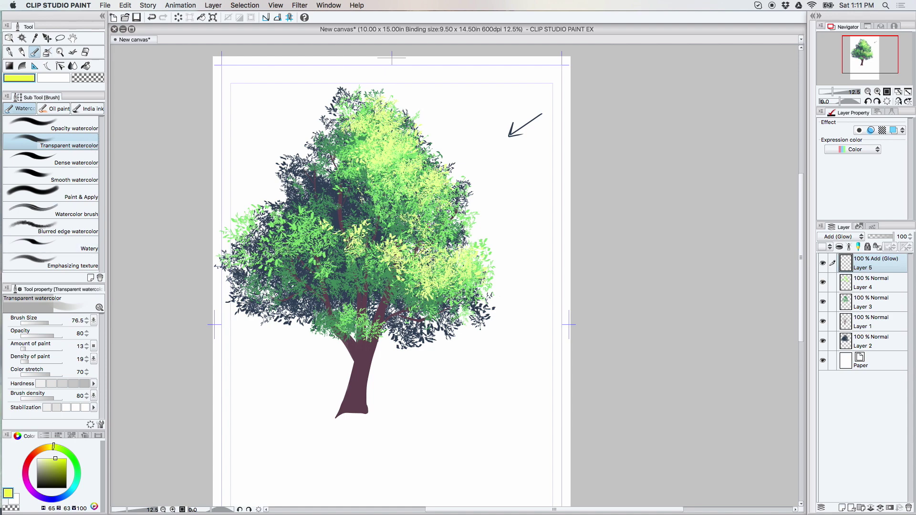
mouse_move(409, 241)
mouse_down()
mouse_move(429, 253)
mouse_move(417, 242)
mouse_move(451, 248)
mouse_move(430, 214)
mouse_up()
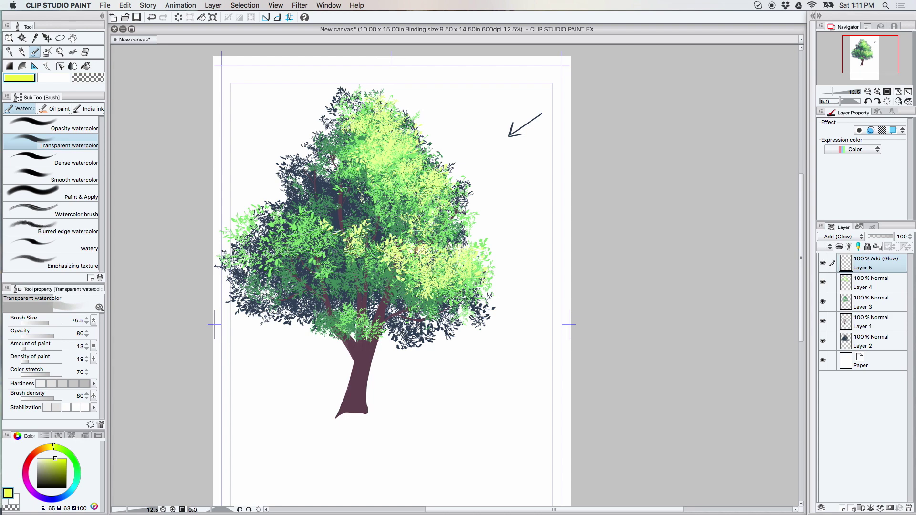
Step: At 25% zoom, dab soft yellow glows in the upper canopy and lower-right foliage, then shrink the brush to about 31
click(60, 51)
click(388, 275)
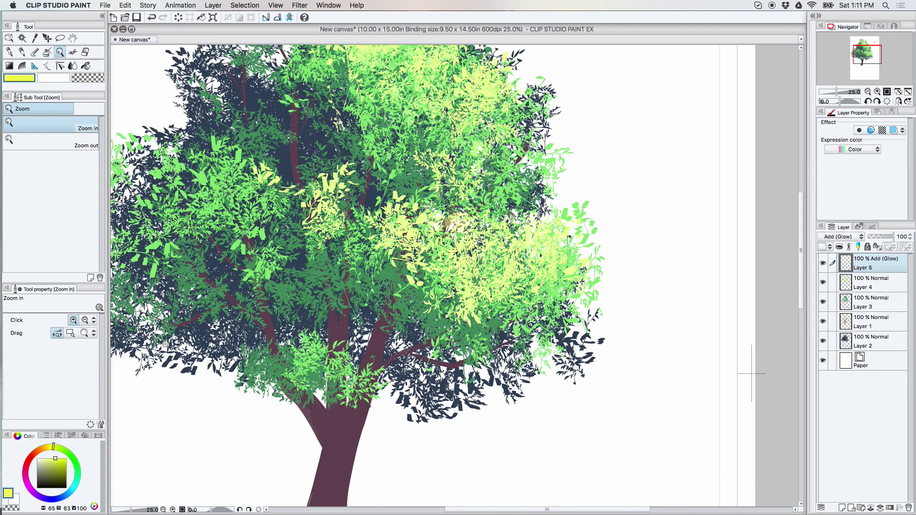
click(72, 38)
drag(365, 281, 495, 297)
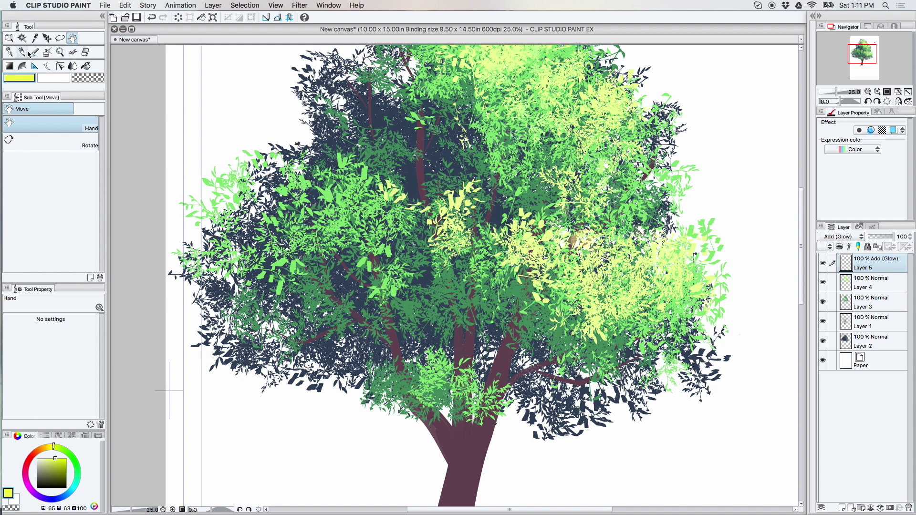
click(34, 52)
mouse_move(463, 138)
mouse_down()
mouse_move(476, 138)
mouse_move(455, 135)
mouse_move(465, 128)
mouse_move(469, 144)
mouse_up()
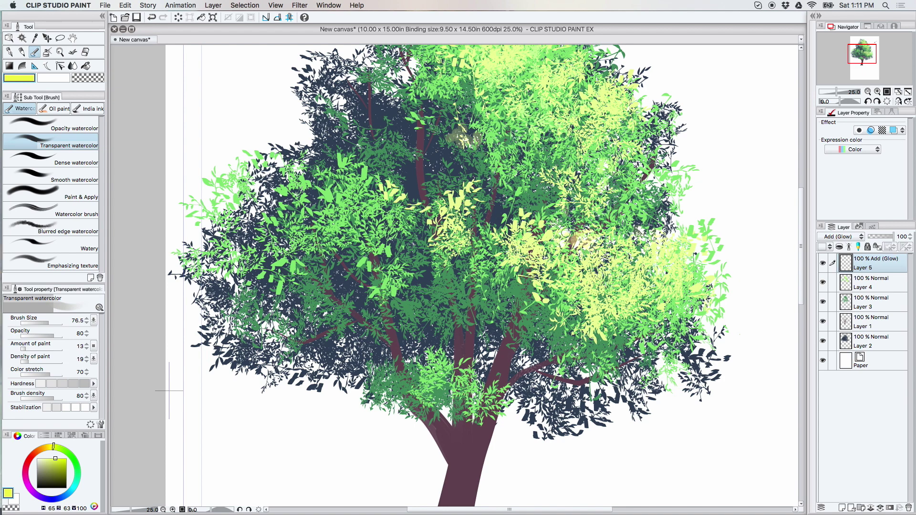
mouse_move(532, 361)
mouse_down()
mouse_move(519, 364)
mouse_move(535, 351)
mouse_move(538, 358)
mouse_move(522, 360)
mouse_move(491, 352)
mouse_move(494, 341)
mouse_move(484, 348)
mouse_move(493, 352)
mouse_up()
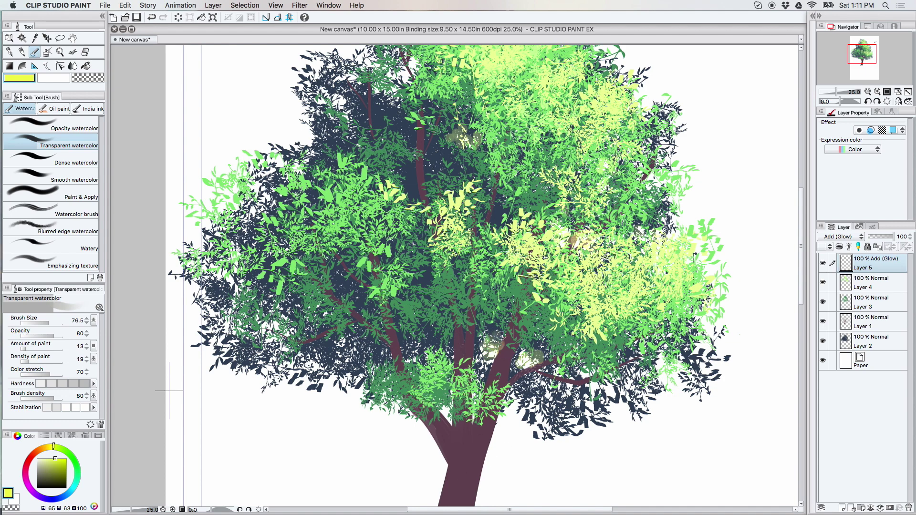
click(44, 321)
click(45, 323)
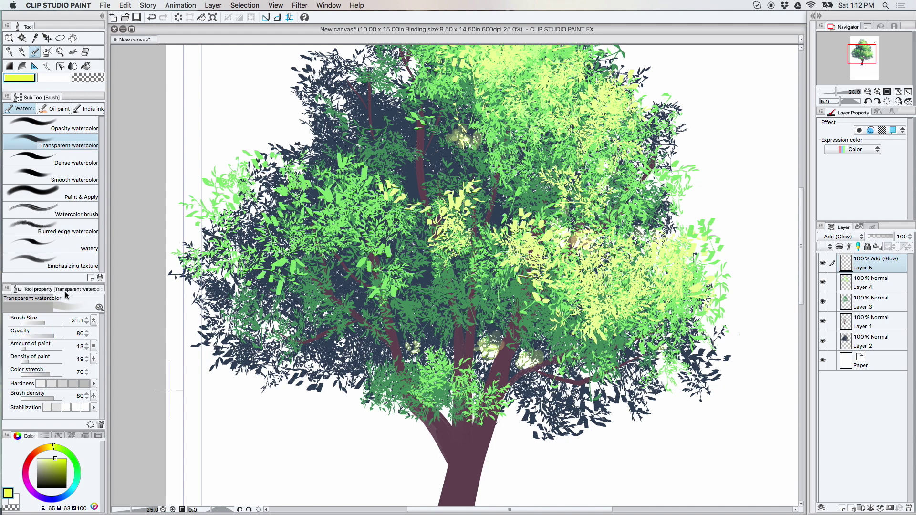
Step: At brush size about 96, paint soft glow dabs over the left, upper, central and right foliage
click(49, 323)
mouse_move(275, 329)
mouse_down()
mouse_move(301, 347)
mouse_move(324, 312)
mouse_move(313, 299)
mouse_move(330, 312)
mouse_move(358, 289)
mouse_move(349, 297)
mouse_move(340, 274)
mouse_move(354, 276)
mouse_move(321, 259)
mouse_move(351, 297)
mouse_move(335, 282)
mouse_up()
mouse_move(265, 209)
mouse_down()
mouse_move(275, 195)
mouse_move(234, 286)
mouse_up()
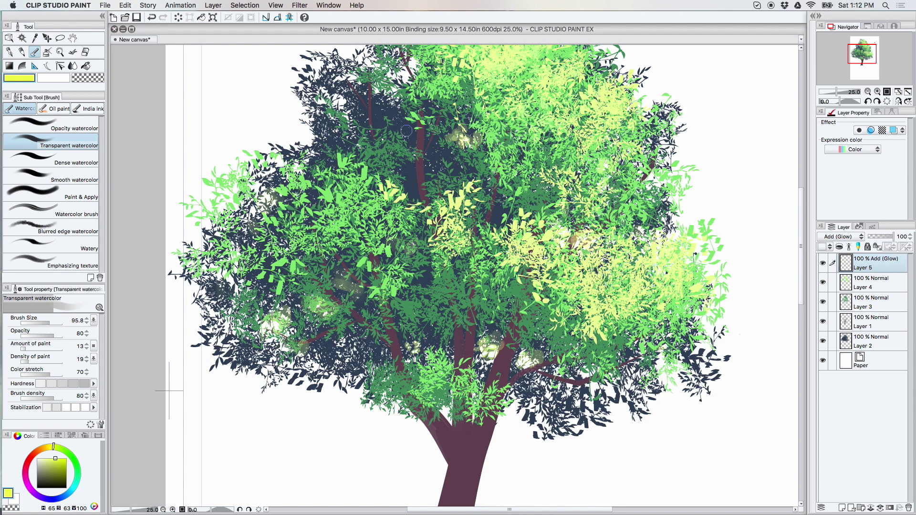
mouse_move(432, 166)
mouse_down()
mouse_move(443, 163)
mouse_move(427, 164)
mouse_move(384, 140)
mouse_move(410, 142)
mouse_move(375, 144)
mouse_move(352, 130)
mouse_move(340, 148)
mouse_up()
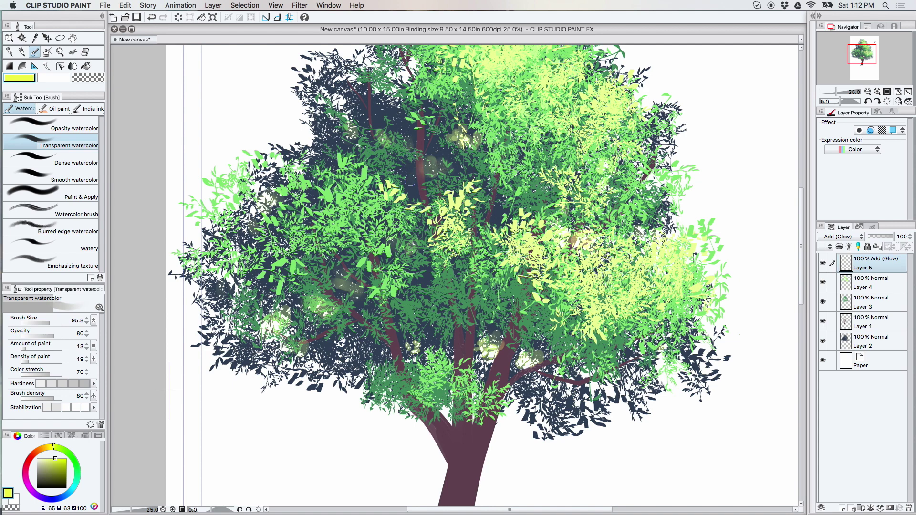
drag(649, 169, 657, 200)
mouse_move(630, 353)
mouse_down()
mouse_move(640, 340)
mouse_move(672, 334)
mouse_up()
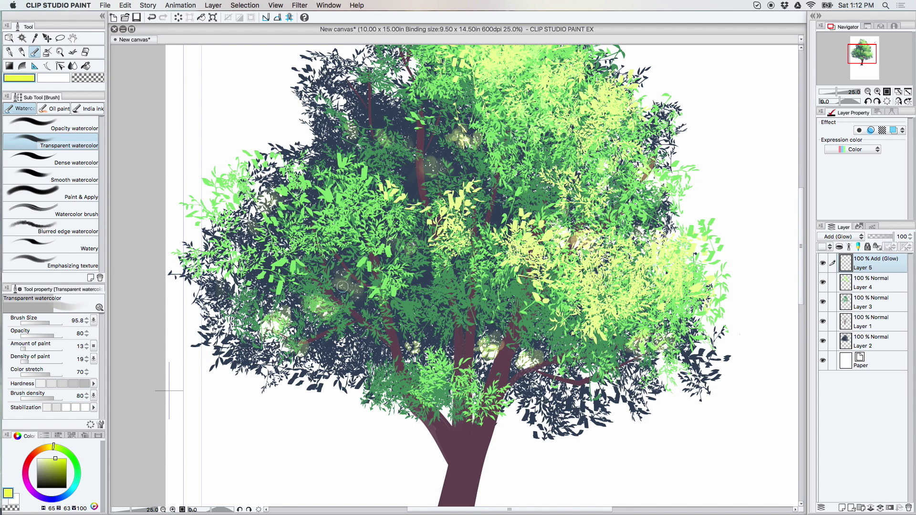
drag(342, 286, 341, 299)
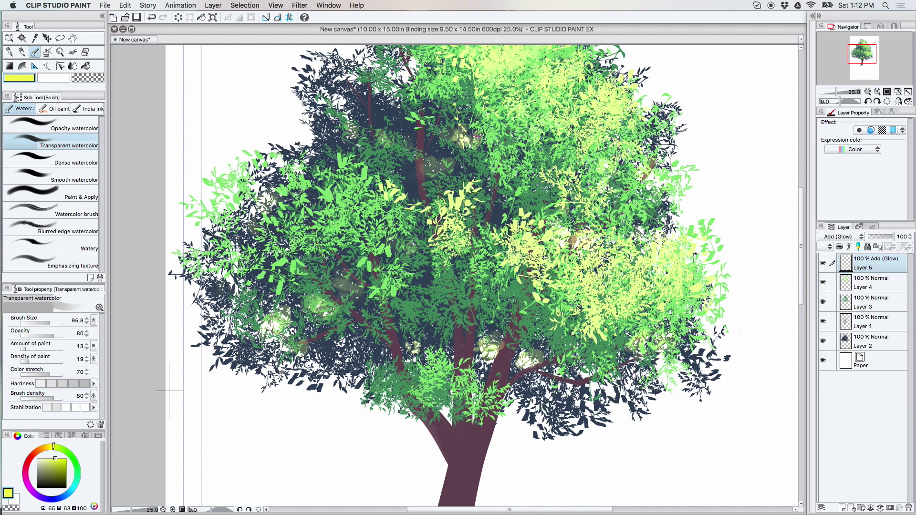
mouse_move(366, 115)
mouse_down()
mouse_move(360, 126)
mouse_move(343, 101)
mouse_move(343, 115)
mouse_move(361, 109)
mouse_move(402, 120)
mouse_move(427, 100)
mouse_up()
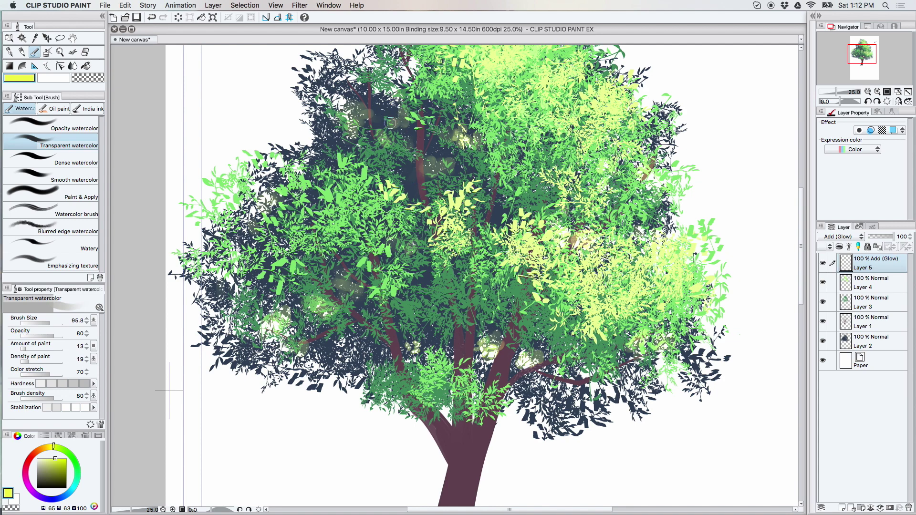
drag(802, 255, 802, 244)
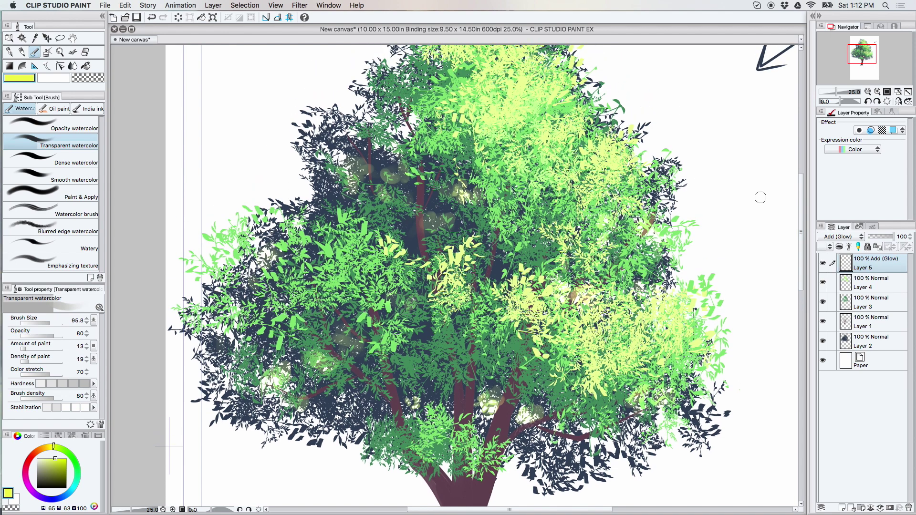
Step: Add glow dabs at the top, upper right, left side and lower-left foliage
mouse_move(438, 67)
mouse_down()
mouse_move(451, 66)
mouse_move(424, 72)
mouse_move(456, 65)
mouse_up()
mouse_move(562, 56)
mouse_down()
mouse_move(543, 58)
mouse_move(555, 82)
mouse_move(571, 83)
mouse_move(559, 102)
mouse_move(581, 95)
mouse_move(542, 94)
mouse_up()
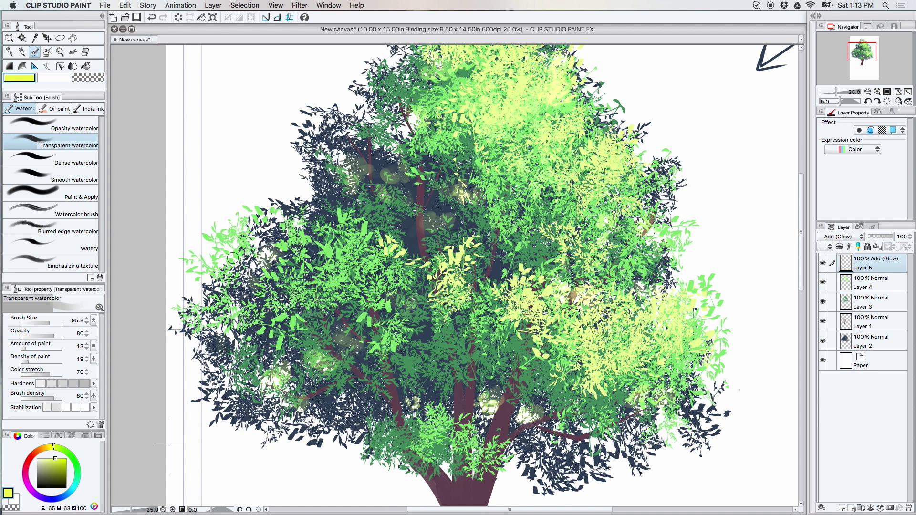
drag(233, 255, 221, 271)
mouse_move(231, 338)
mouse_down()
mouse_move(238, 334)
mouse_move(217, 354)
mouse_move(232, 355)
mouse_move(224, 377)
mouse_up()
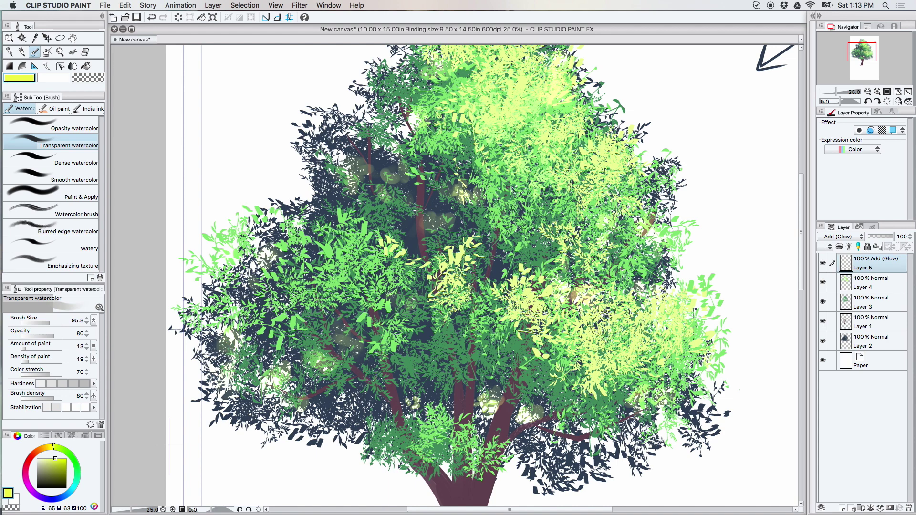
mouse_move(428, 377)
mouse_down()
mouse_move(453, 396)
mouse_move(486, 400)
mouse_move(431, 379)
mouse_move(446, 376)
mouse_move(429, 366)
mouse_up()
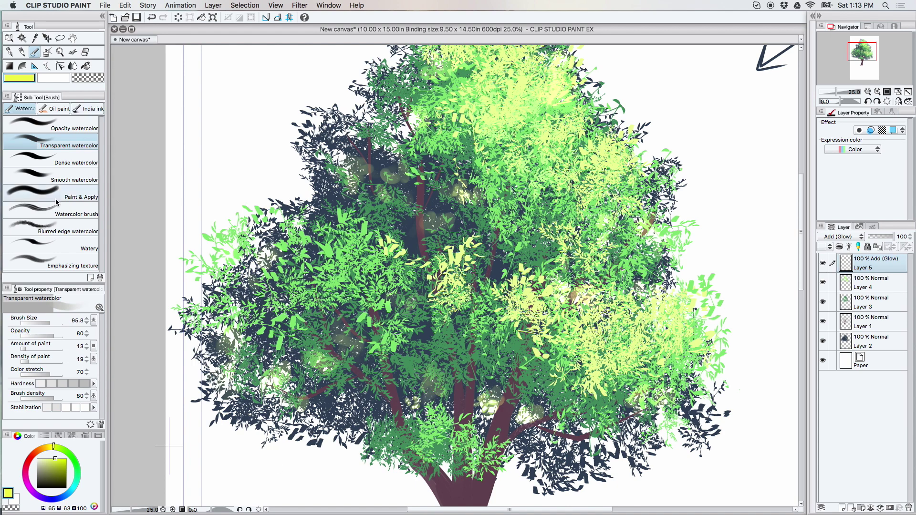
Step: Reduce the brush to about 20 and add small glow dabs in the upper and left-middle foliage
click(46, 324)
drag(46, 326, 40, 325)
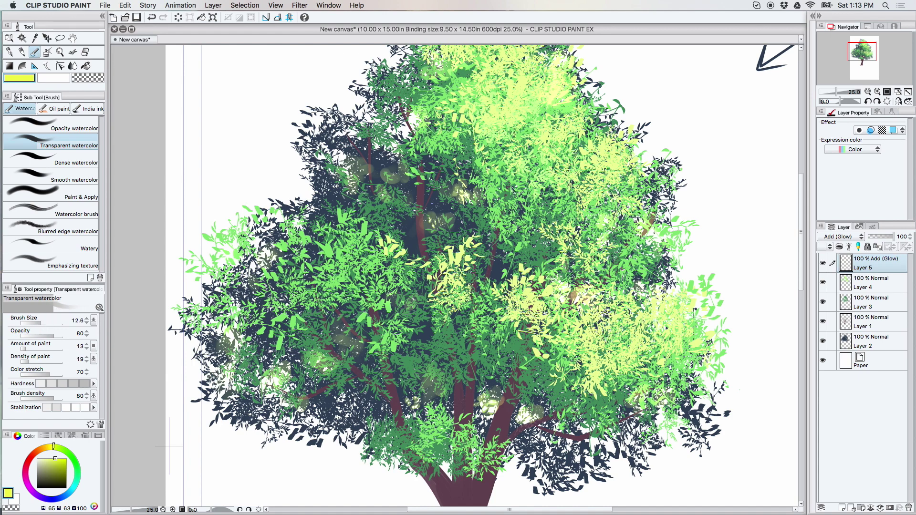
click(43, 324)
click(361, 167)
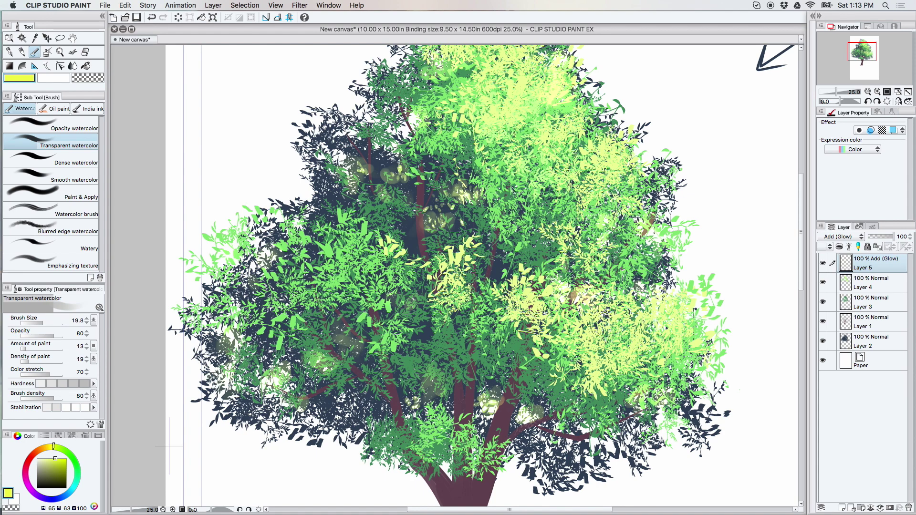
drag(339, 329, 356, 339)
Step: At brush size 76.5, brighten the lower foliage, crown middle and upper left with large glow dabs
click(47, 323)
mouse_move(242, 339)
mouse_down()
mouse_move(227, 340)
mouse_move(282, 393)
mouse_up()
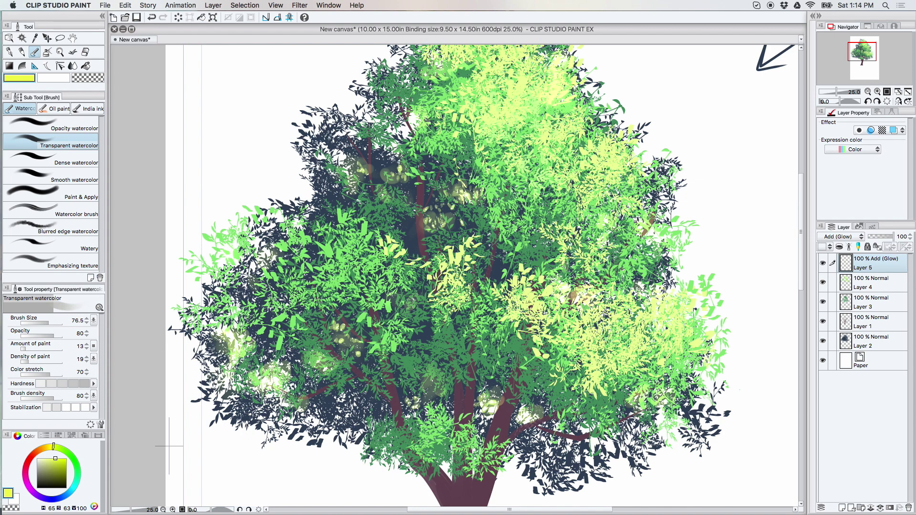
mouse_move(414, 398)
mouse_down()
mouse_move(341, 399)
mouse_move(334, 410)
mouse_move(337, 396)
mouse_move(348, 403)
mouse_move(341, 398)
mouse_move(352, 385)
mouse_up()
drag(334, 416, 389, 411)
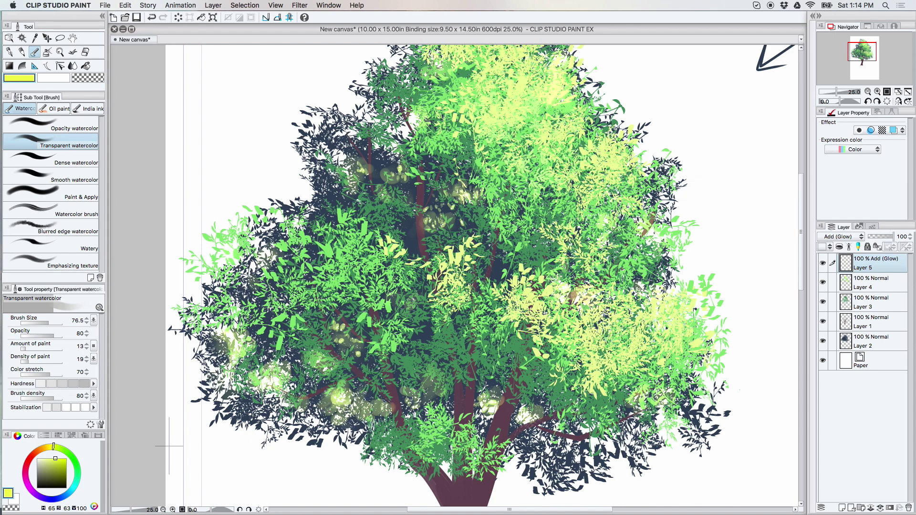
mouse_move(310, 218)
mouse_down()
mouse_move(318, 203)
mouse_move(320, 210)
mouse_up()
mouse_move(329, 158)
mouse_down()
mouse_move(336, 150)
mouse_move(320, 158)
mouse_move(334, 136)
mouse_move(357, 138)
mouse_up()
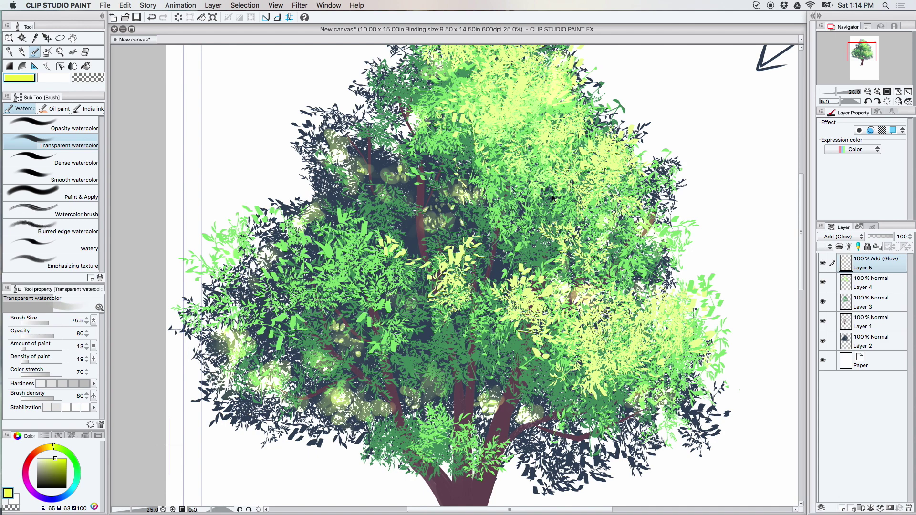
scroll(553, 198, down, 2)
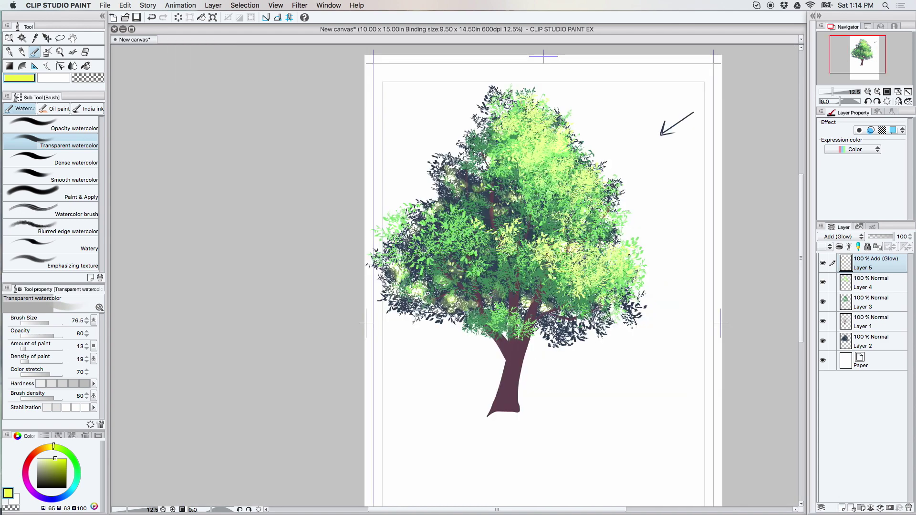
Step: Set the brush size to 43.6 and add a new empty Layer 6 above the glow layer
click(48, 323)
drag(47, 323, 48, 323)
click(843, 509)
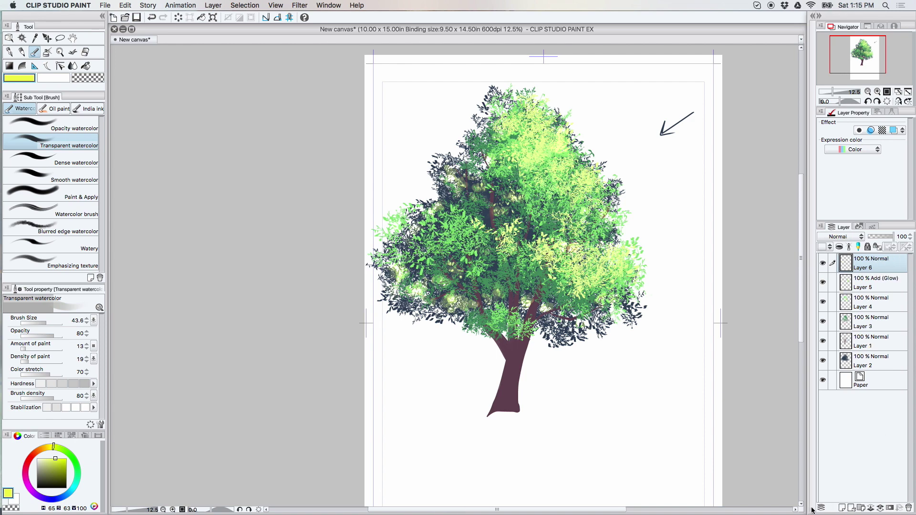
Step: Choose the Gradient tool and set the new Layer 6 to Overlay blending
click(9, 65)
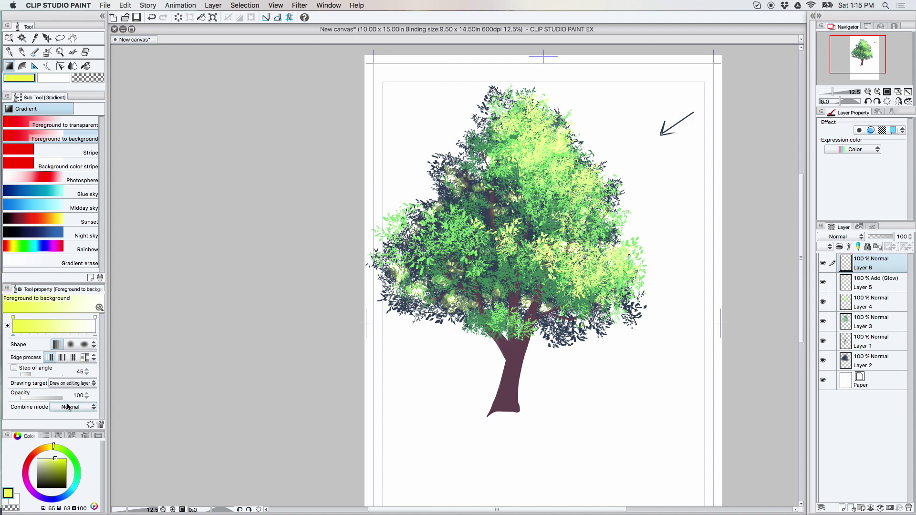
click(861, 238)
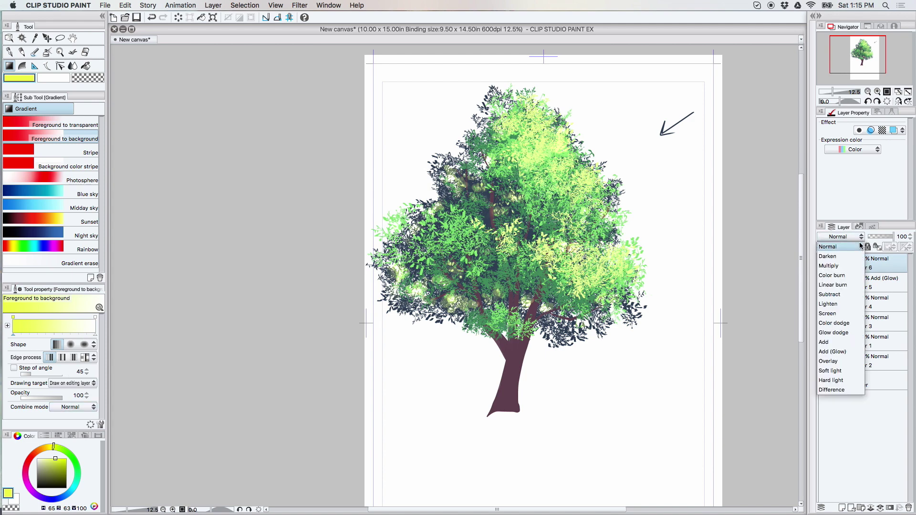
click(834, 363)
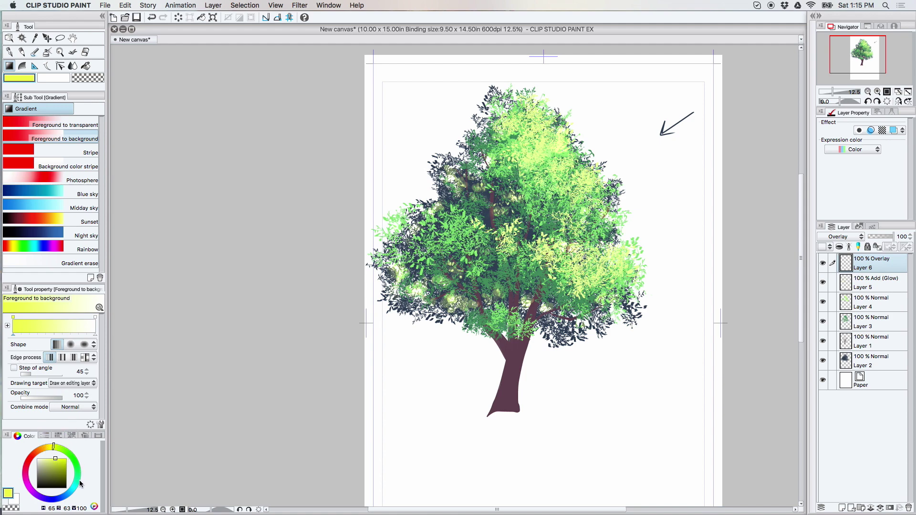
click(52, 80)
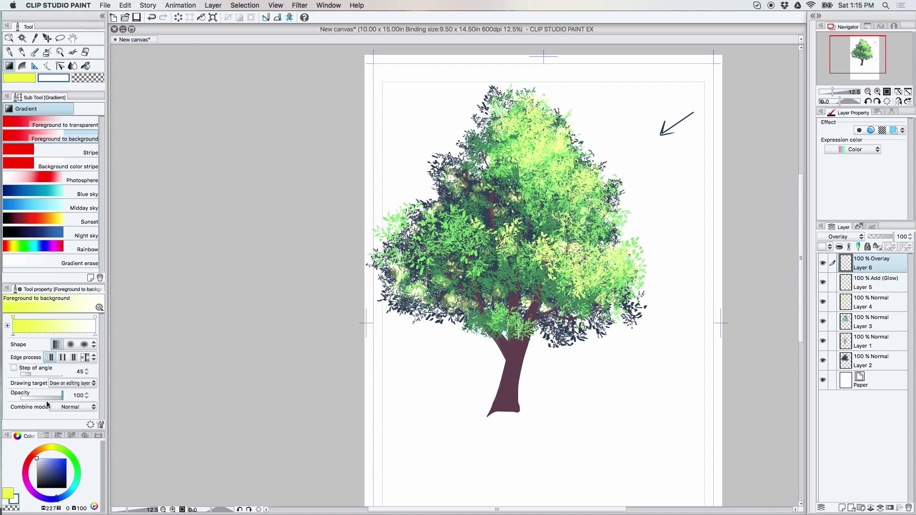
Step: Make the sub colour blue-violet (HSV 249, 74, 90) and the main colour a pale yellow
click(48, 500)
drag(54, 468, 59, 464)
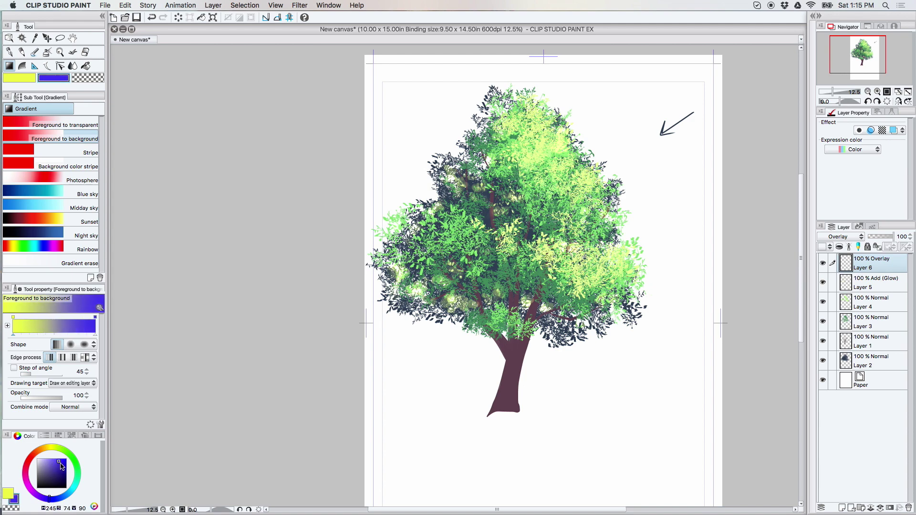
click(25, 78)
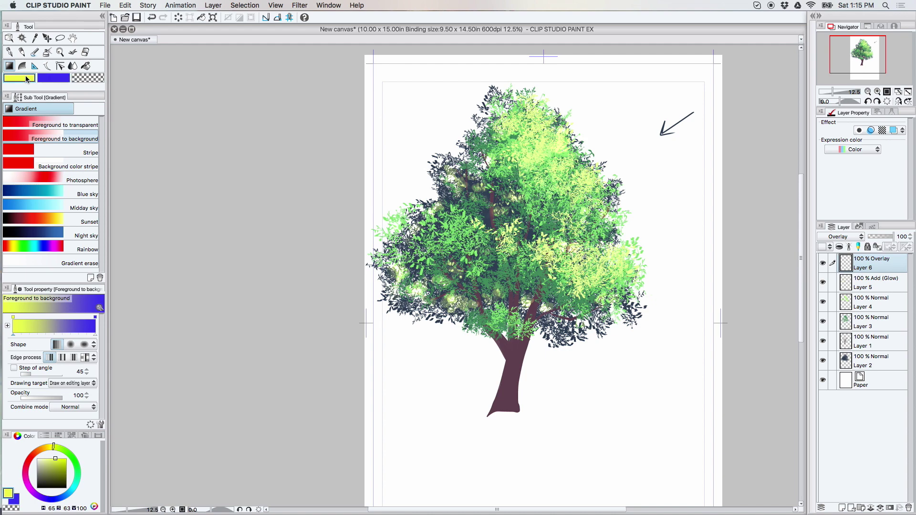
click(59, 460)
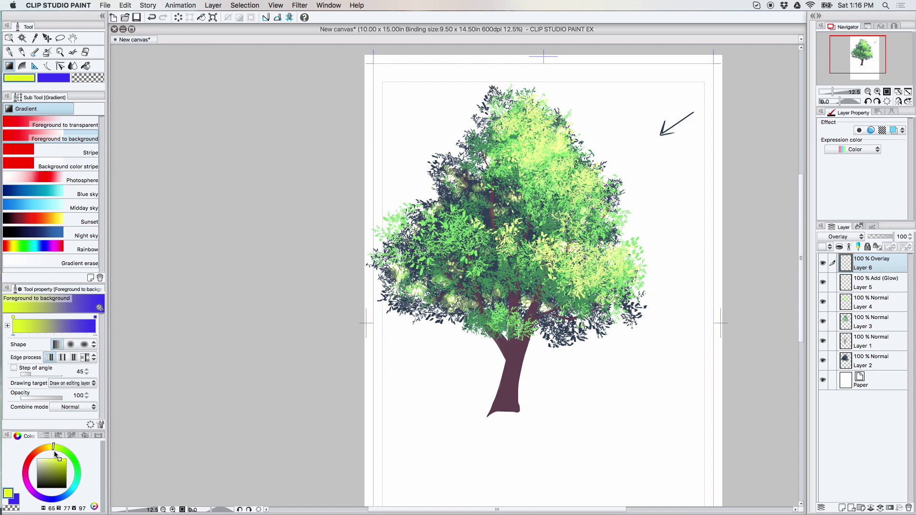
click(45, 500)
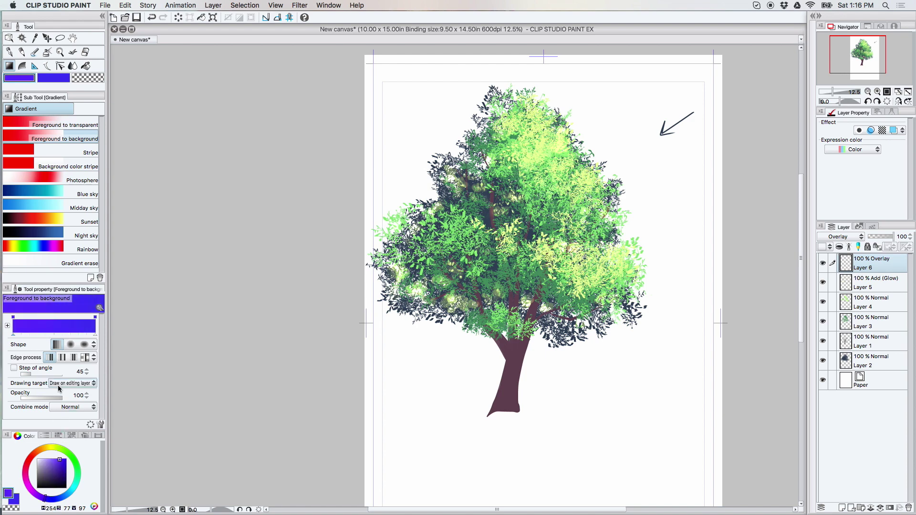
click(55, 448)
drag(55, 449, 54, 446)
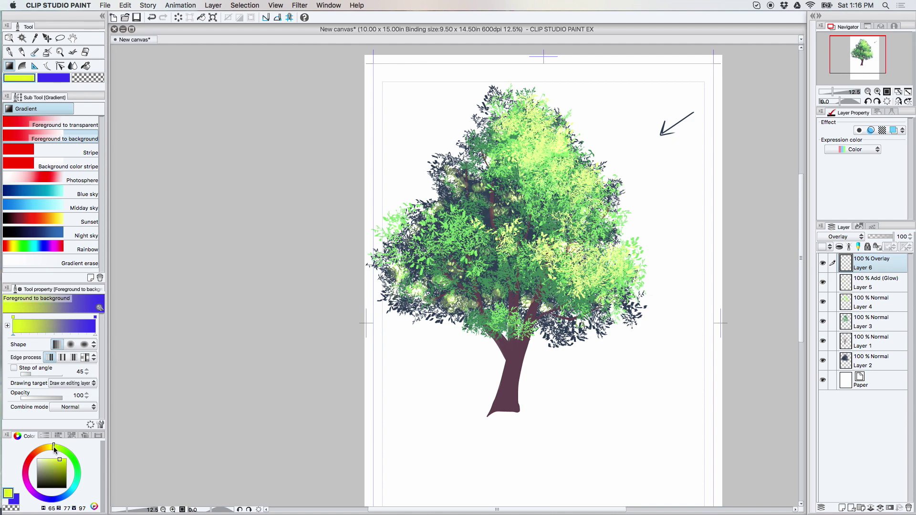
click(55, 459)
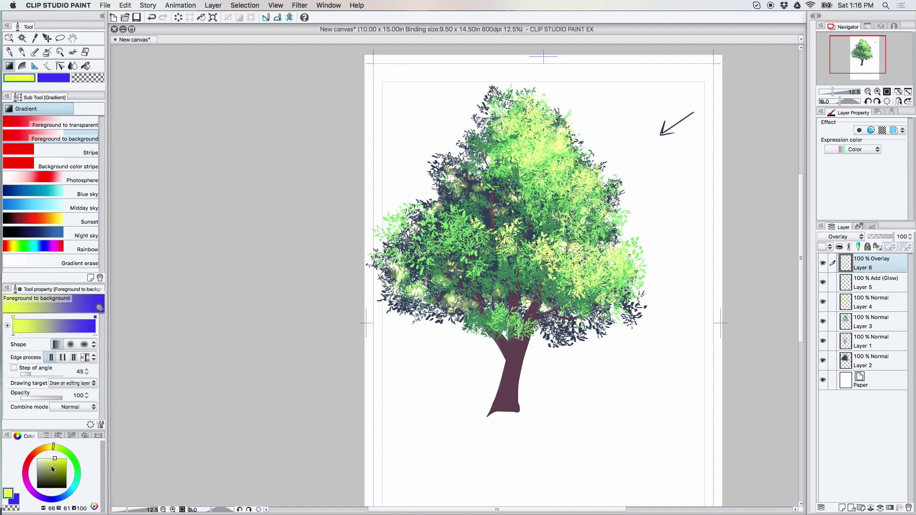
key(x)
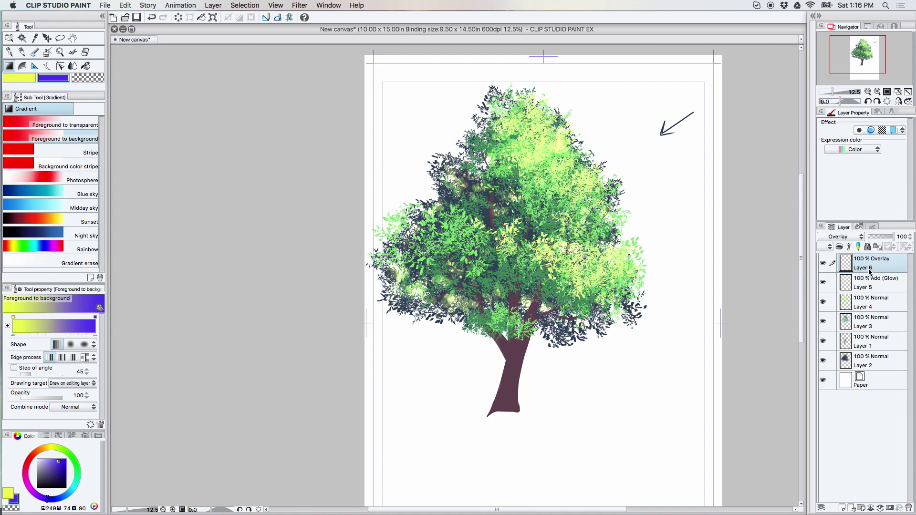
Step: Drag the yellow-to-violet gradient from treetop past the trunk and lower Layer 6 opacity to 52%
drag(461, 60, 568, 410)
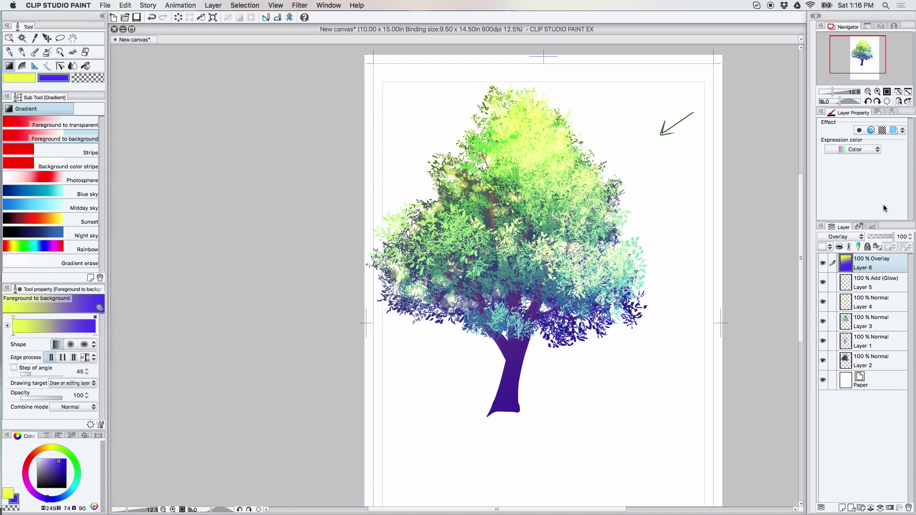
drag(894, 241, 882, 241)
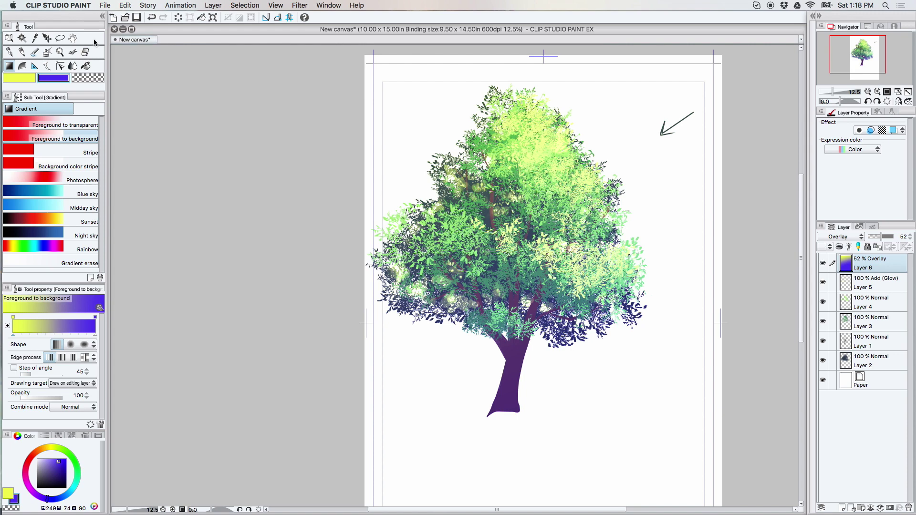
click(72, 38)
drag(576, 252, 445, 244)
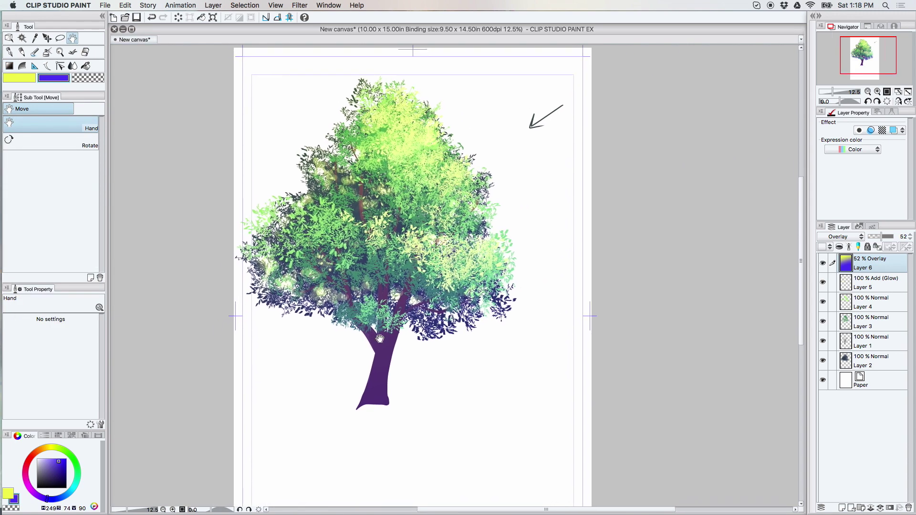